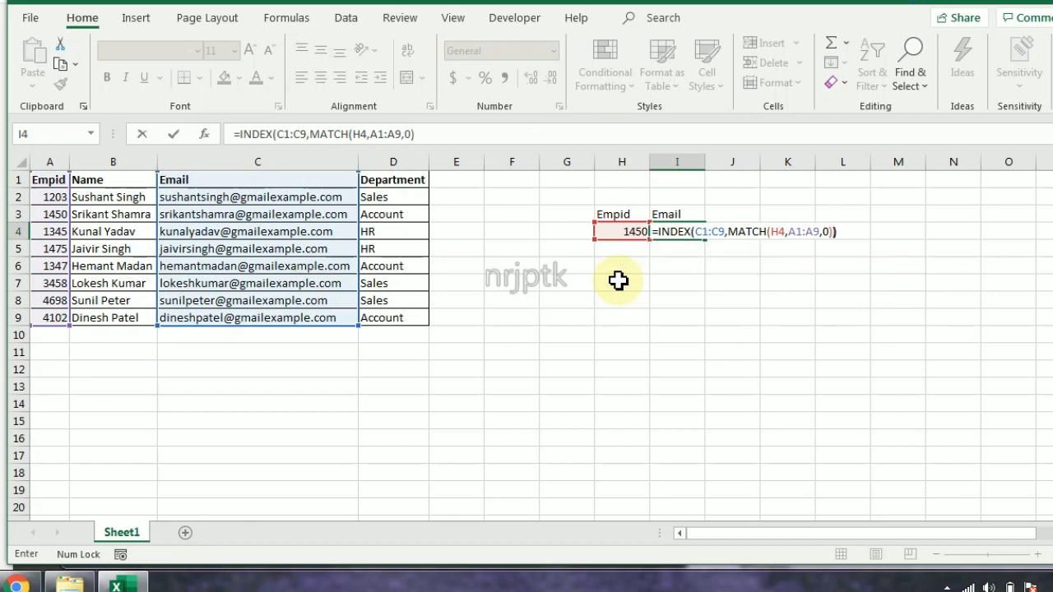
Step: Commit the INDEX/MATCH formula in I4, then clear both I4 and the employee ID in H4
key("Up")
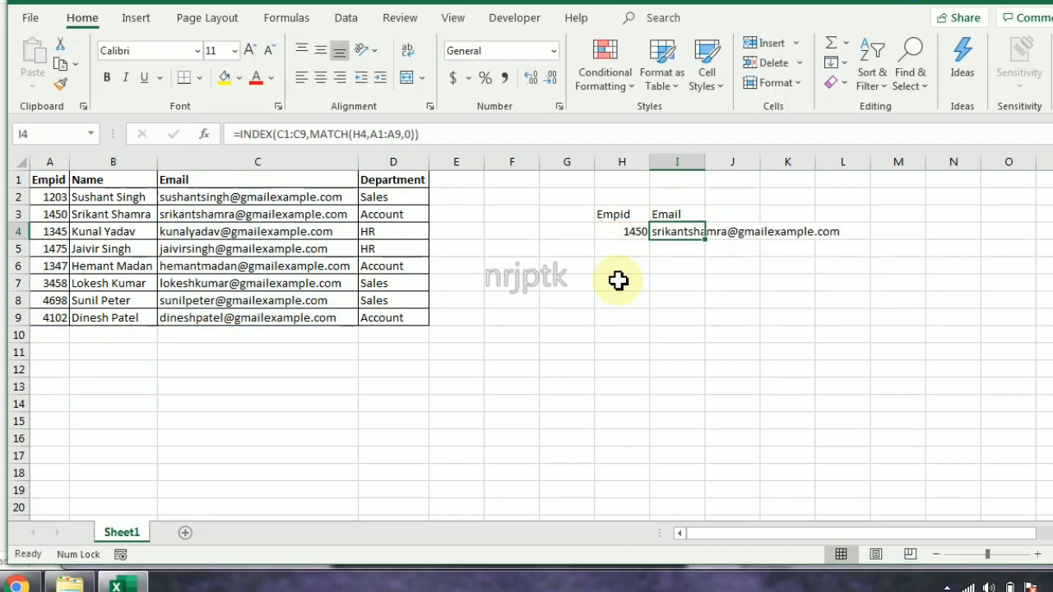
key("Delete")
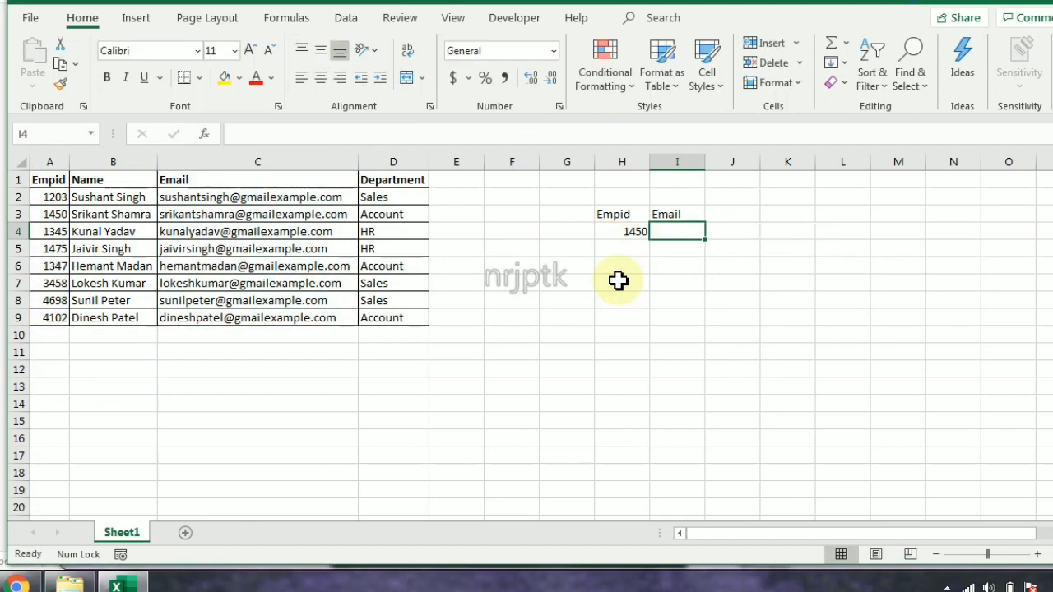
key("Left")
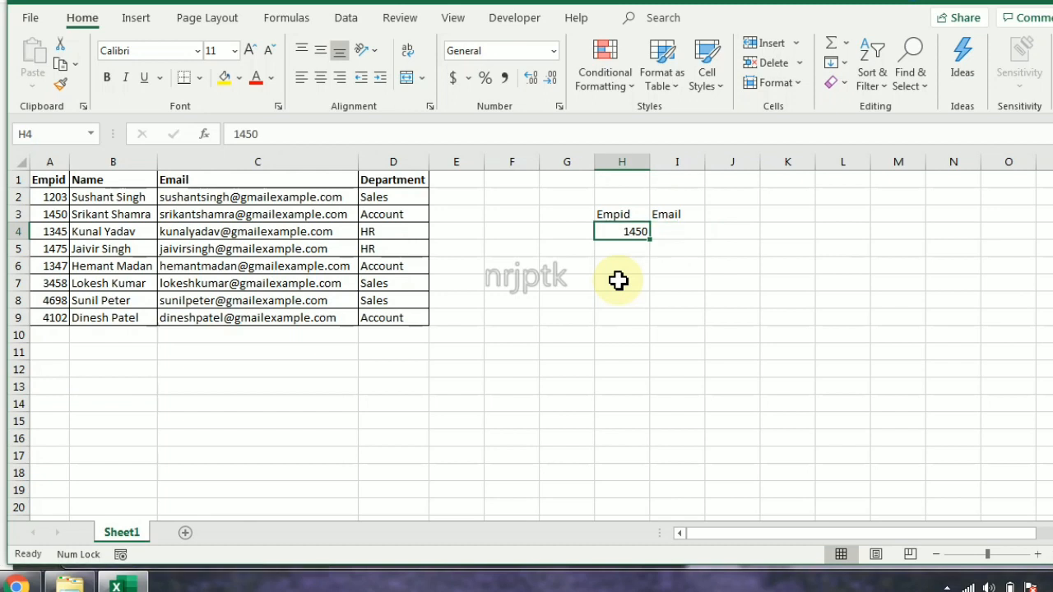
key("Delete")
key("Down")
key("Down")
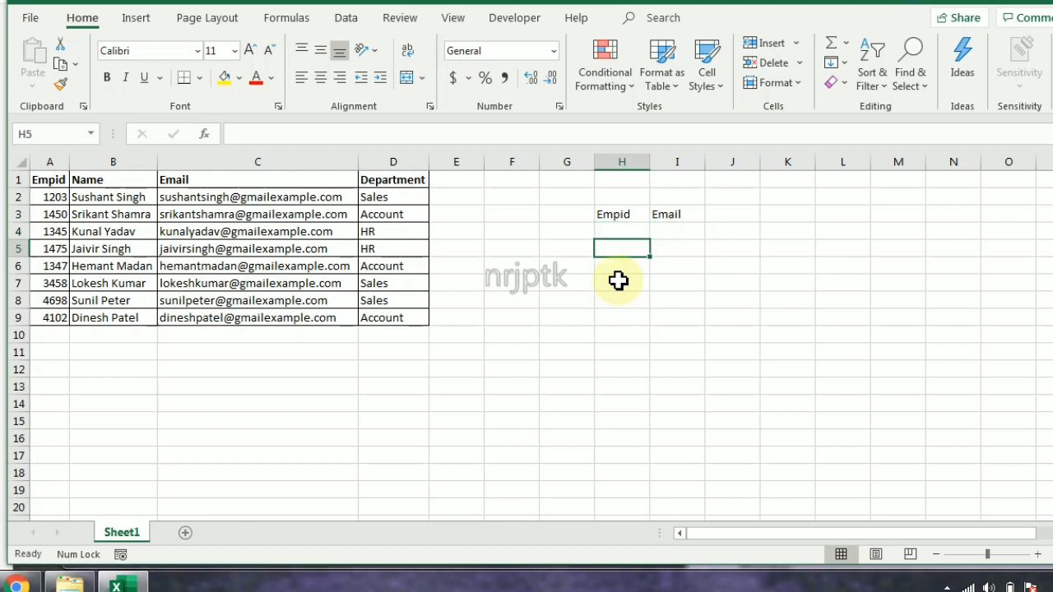
type("=")
key("Escape")
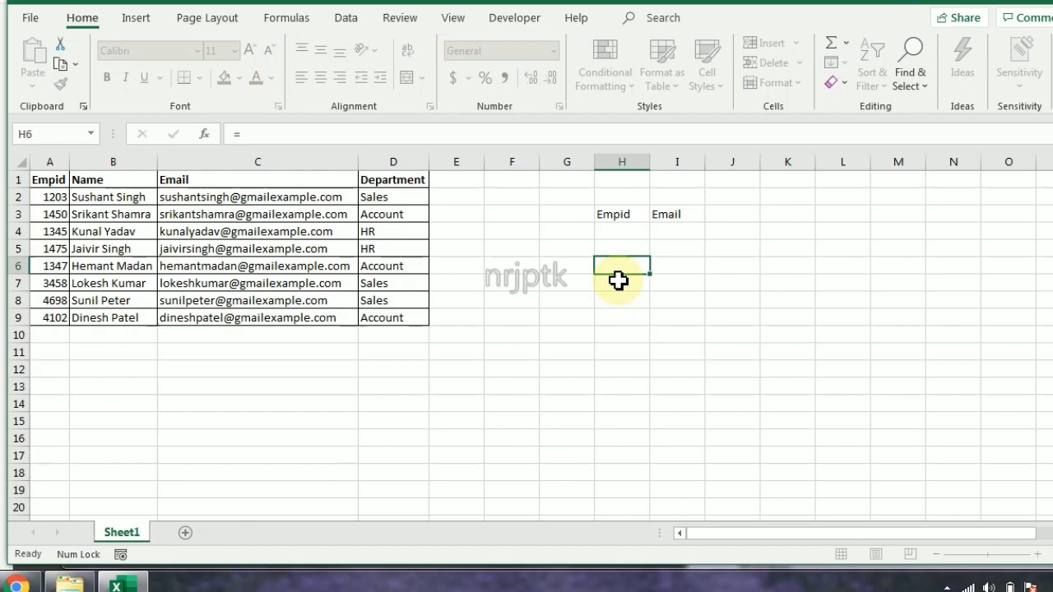
key("Left")
type("Name")
key("Tab")
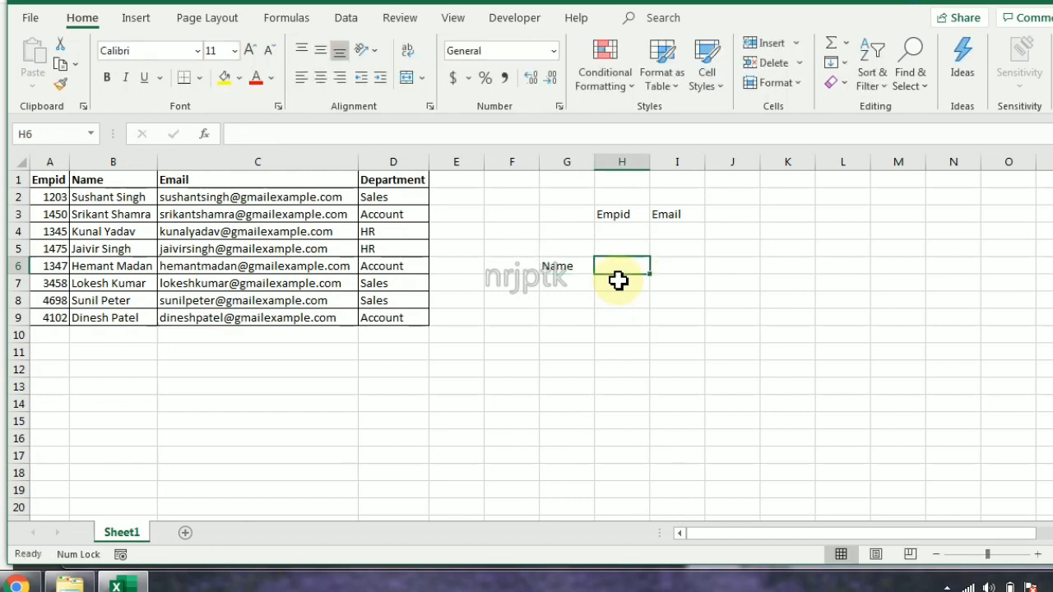
key("Left")
key("Delete")
Step: Start an HLOOKUP formula in H4 with the Empid header in H3 as the lookup value
key("Right")
key("Up")
key("Up")
type("=hl")
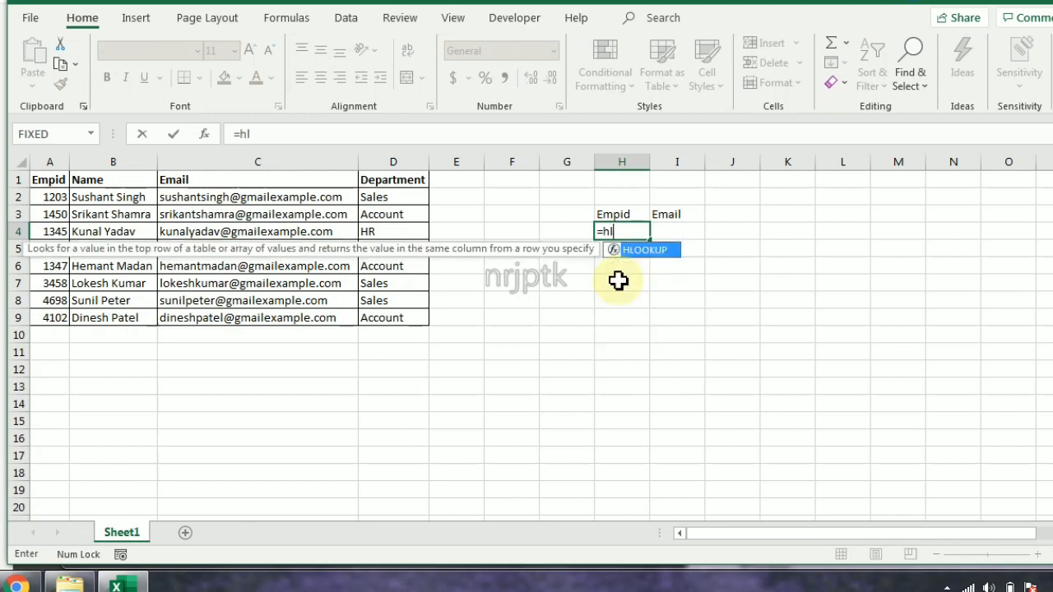
type("l")
key("Tab")
key("Left")
type("=hlo")
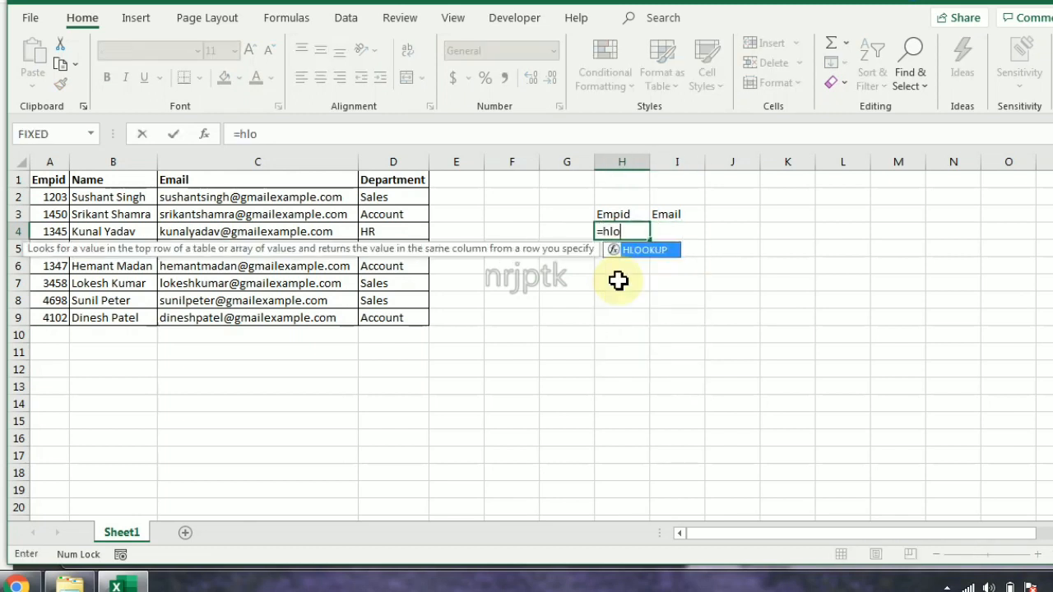
key("Tab")
key("Up")
type(",")
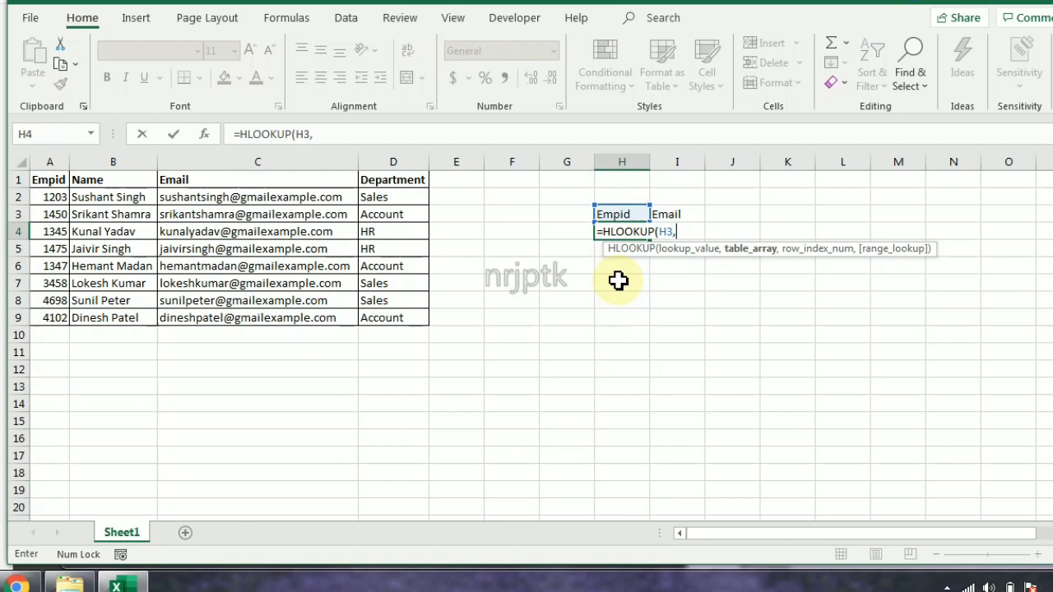
Step: Complete the HLOOKUP in H4 with table array A1:D9, row index 5 and exact match 0
key("ctrl+Home")
key("ctrl+shift+Right")
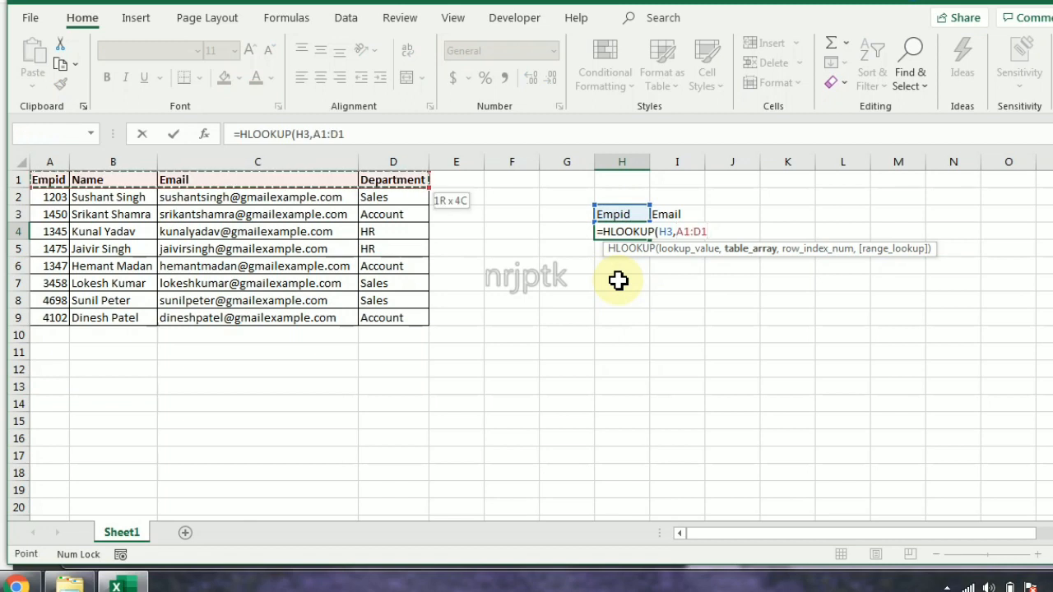
key("ctrl+shift+Down")
type(",")
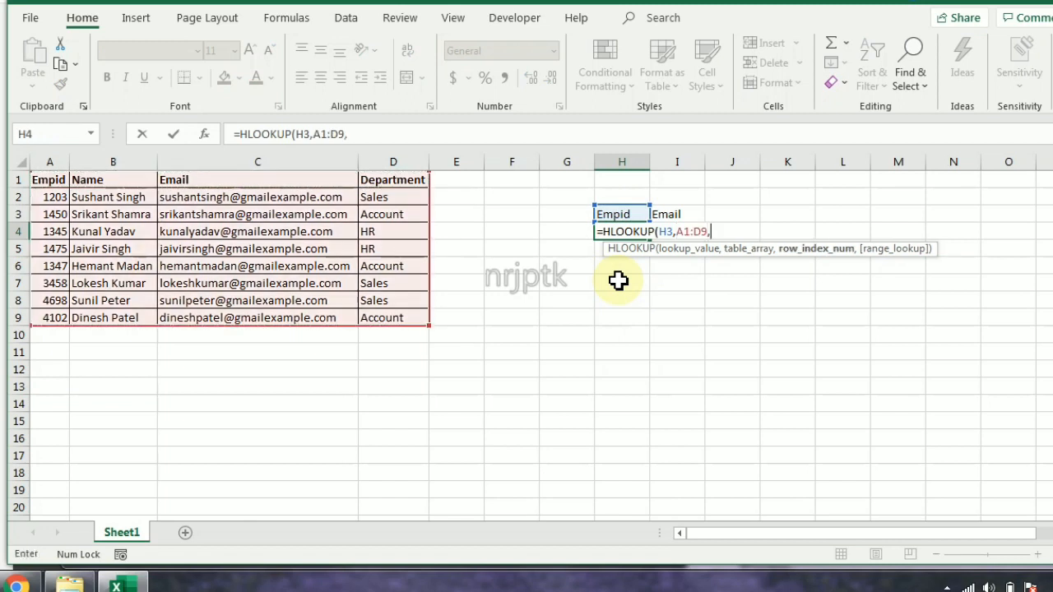
type("5,0)")
key("ctrl+Return")
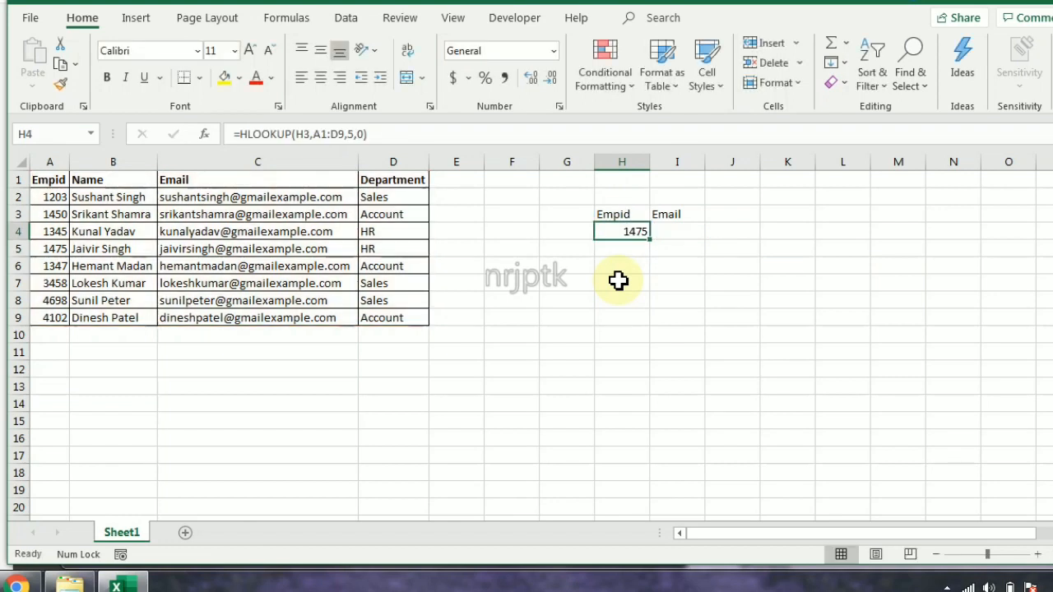
Step: Examine the Empid column and row 5 of the employee table against the HLOOKUP result in H4
key("Left")
key("Home")
key("ctrl+Down")
key("Up")
key("Up")
key("Up")
key("Up")
key("Right")
key("Right")
key("Right")
key("Right")
key("Right")
key("Right")
key("Right")
key("Right")
key("Right")
key("Up")
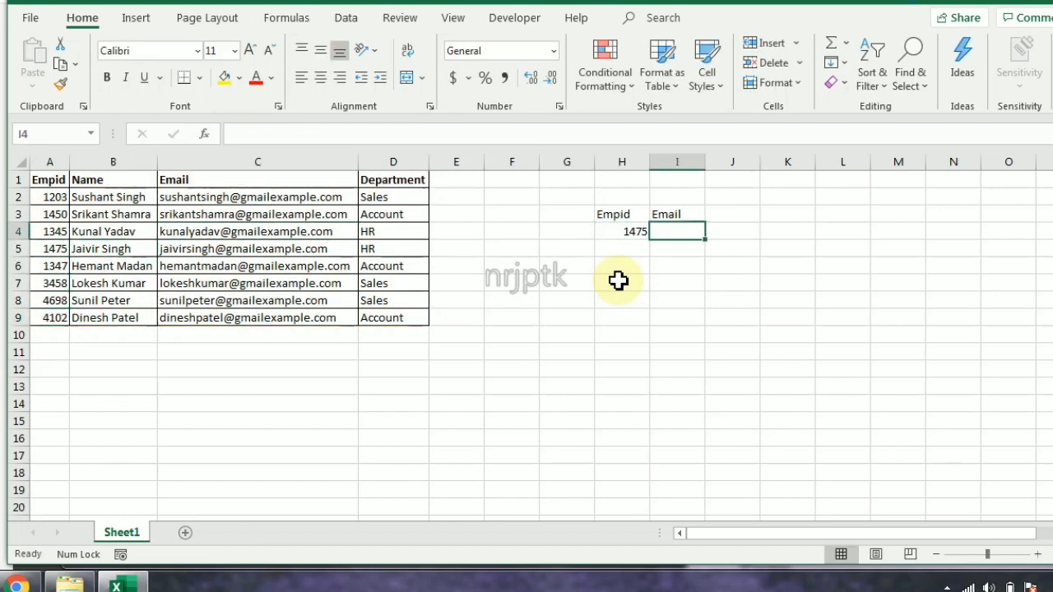
Step: Replace the HLOOKUP formula in H4 with the employee ID listed in A3
key("Left")
key("Left")
key("Delete")
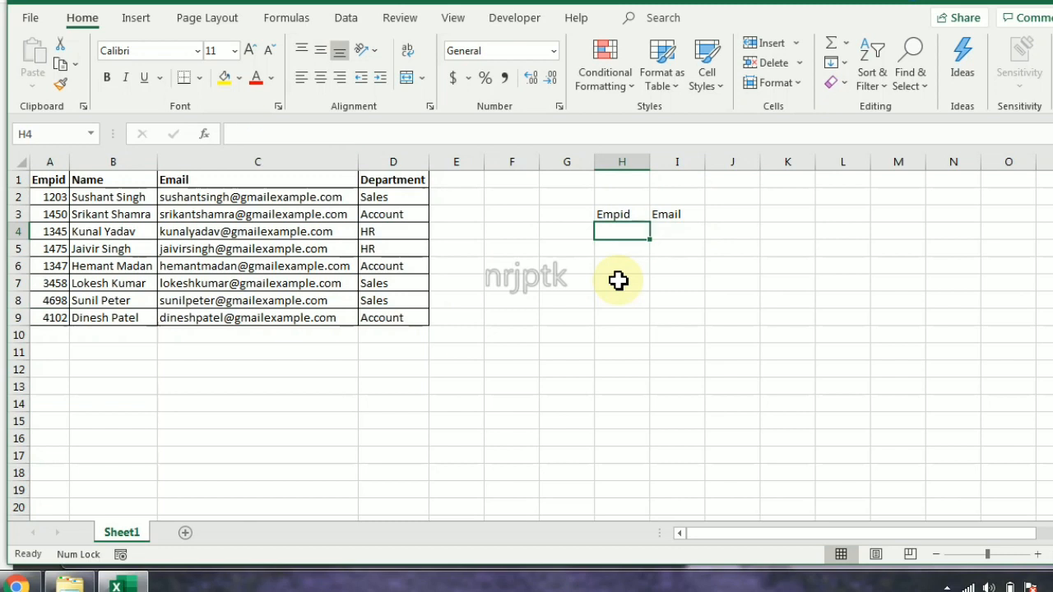
type("145")
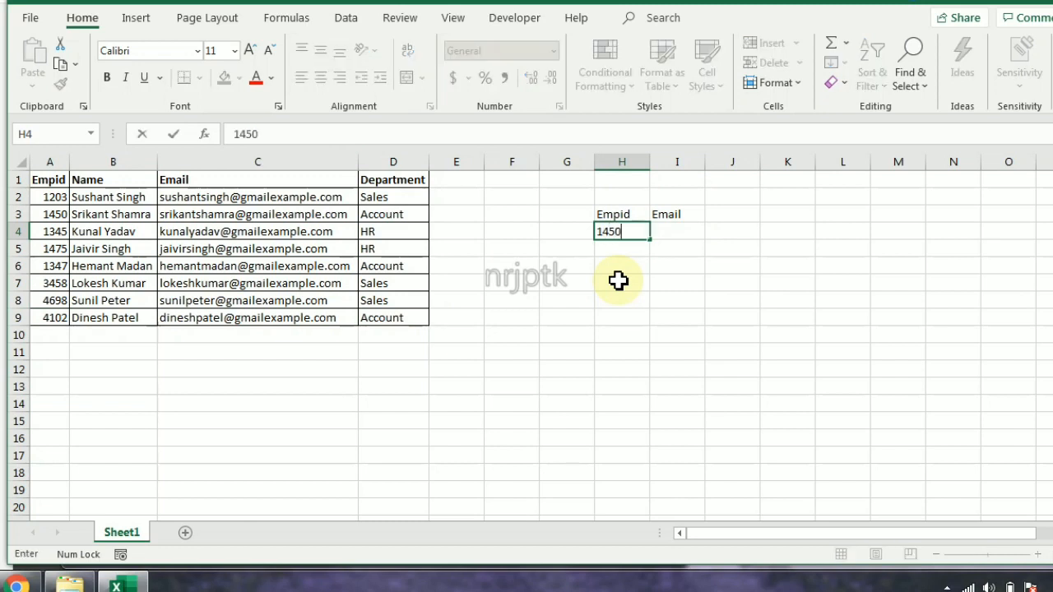
type("0")
key("Tab")
Step: Start an XLOOKUP formula in I4 with lookup value H4 and lookup array A2:A9
type("=xlo")
key("Tab")
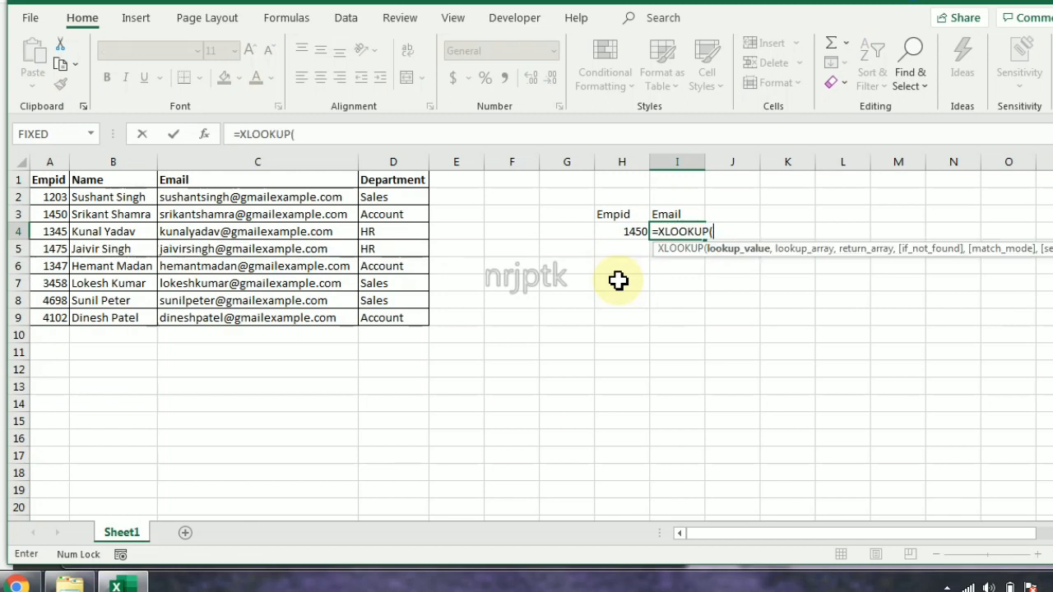
key("Left")
type(",")
key("ctrl+Home")
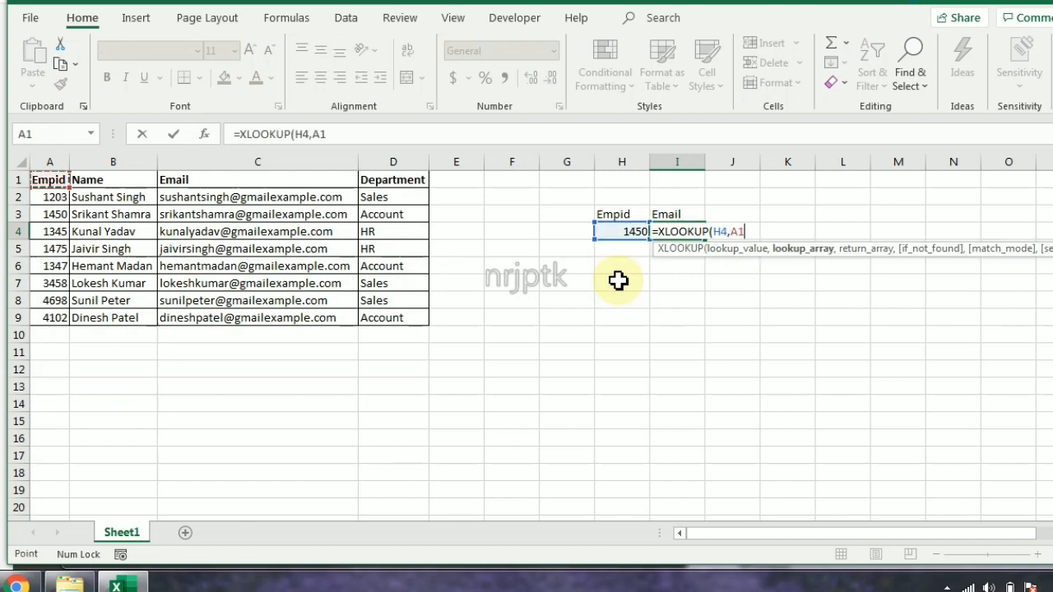
key("ctrl+shift+Down")
key("ctrl+shift+Right")
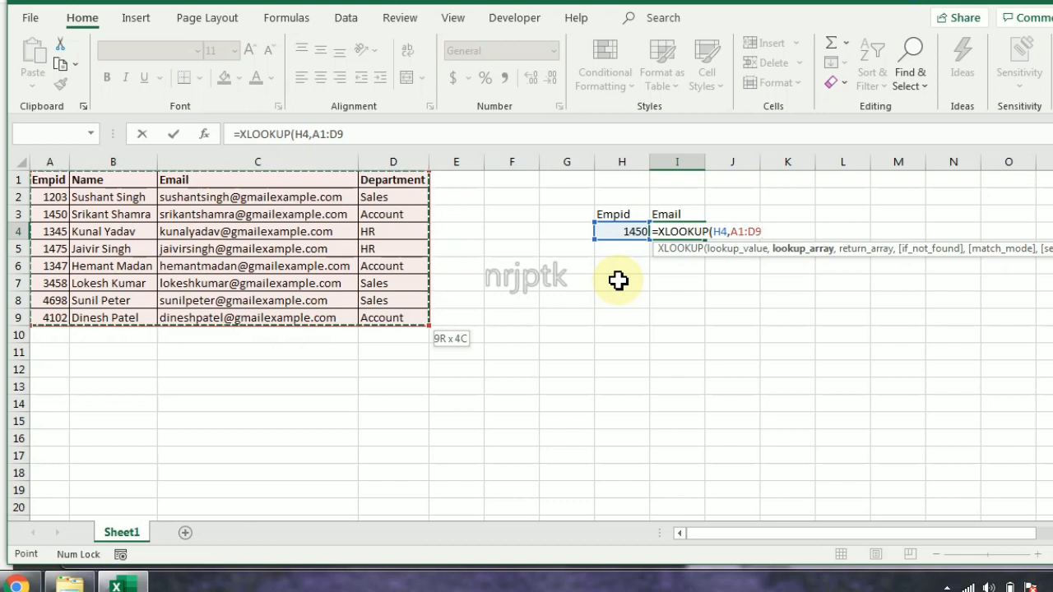
key("ctrl+Home")
key("Down")
key("ctrl+shift+Down")
Step: Complete the XLOOKUP in I4 with the Email entries C2:C9 as the return array
type(",")
key("ctrl+Home")
key("Right")
key("Down")
key("Right")
key("ctrl+shift+Down")
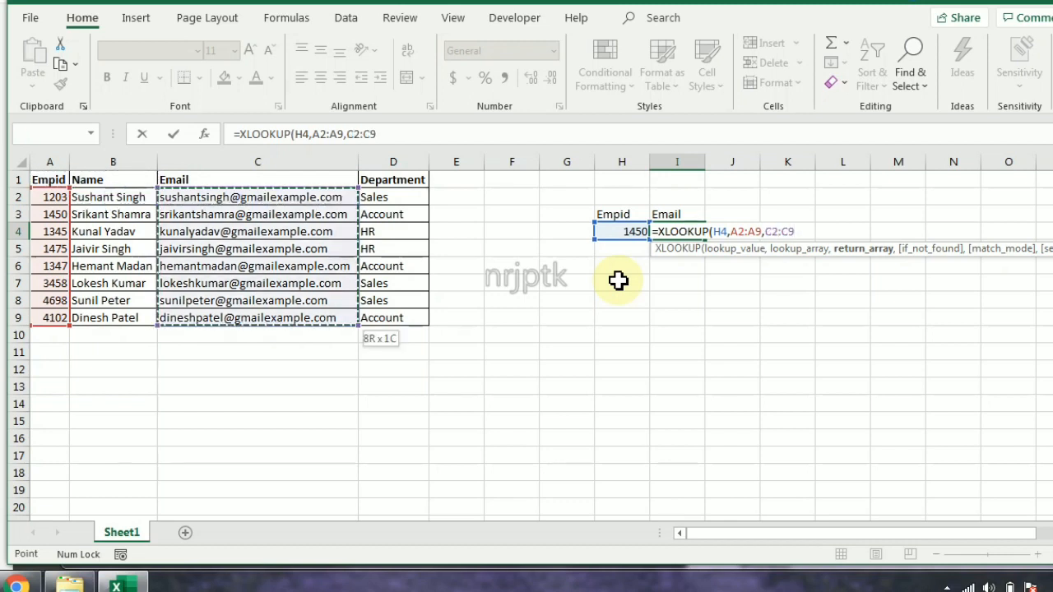
key("Return")
Step: Review the lookup cells H4 and I4, then clear the XLOOKUP formula from I4
key("Up")
key("Left")
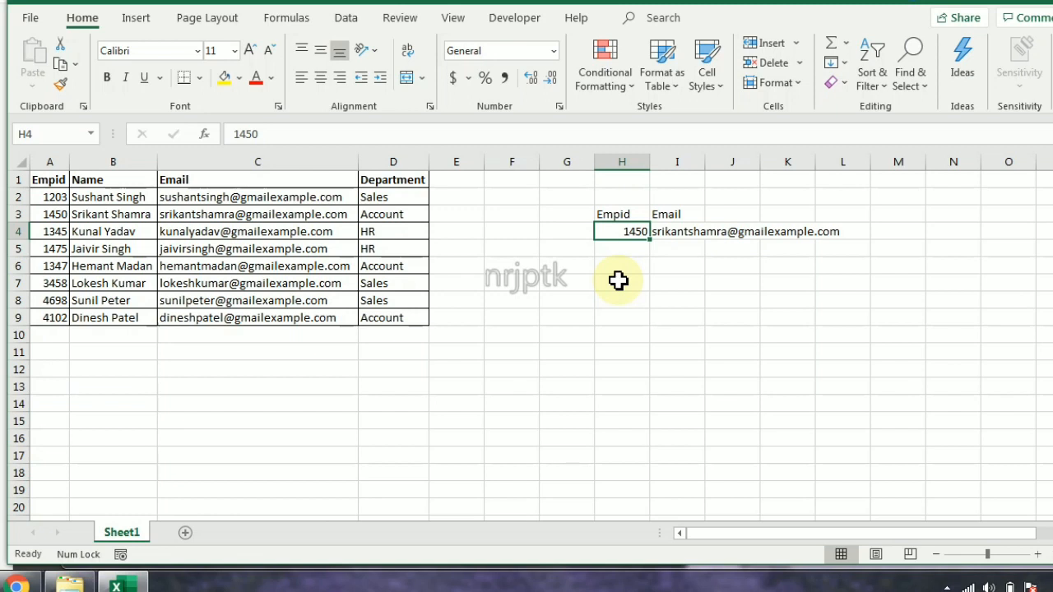
key("Right")
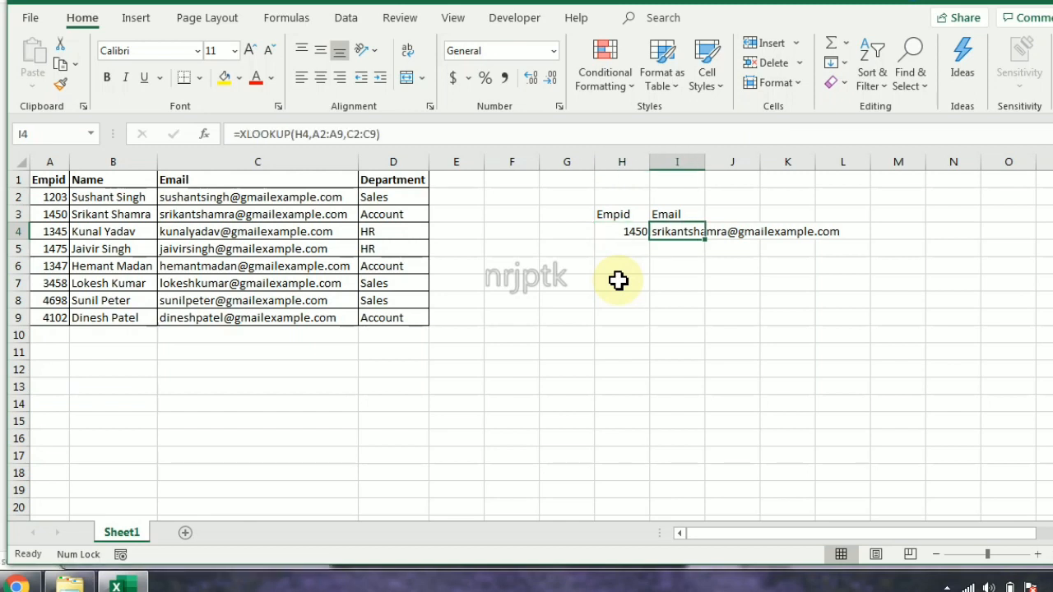
key("Down")
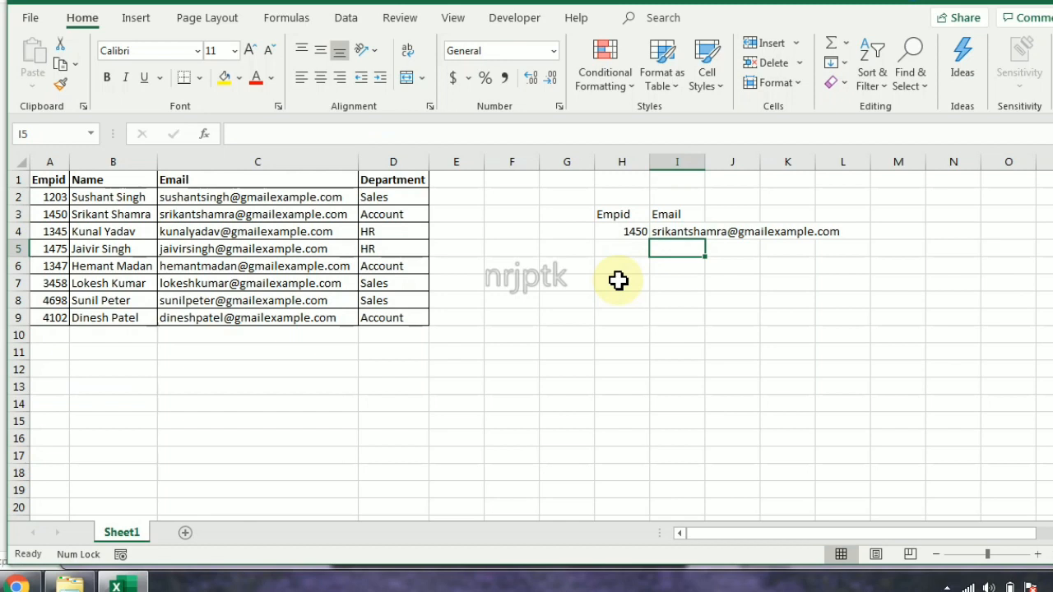
key("Up")
key("Delete")
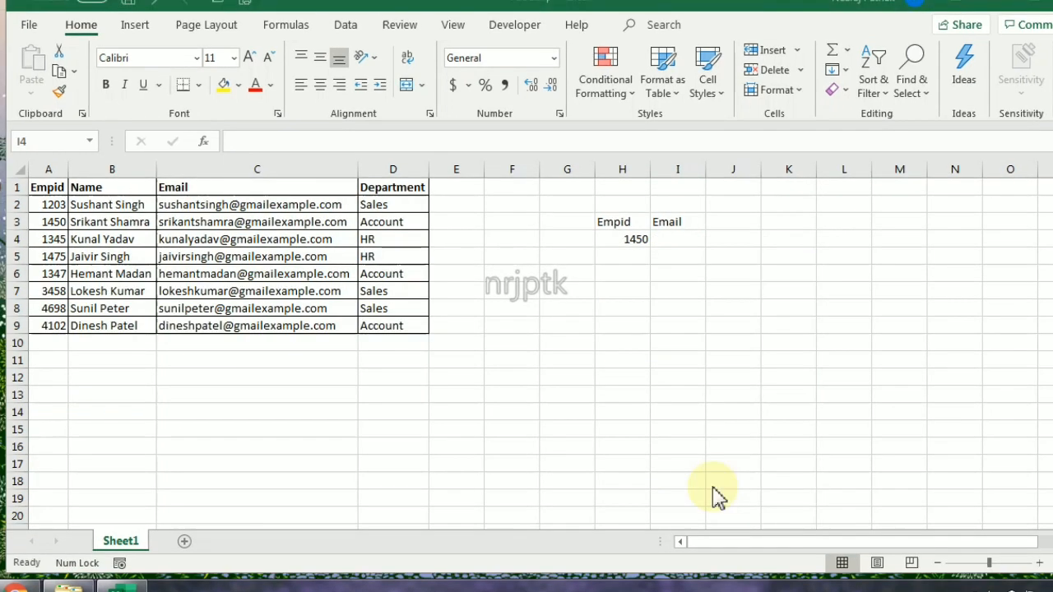
Step: Start a VLOOKUP formula in I4 with lookup value H4 and table array A1:D9
left_click(666, 243)
type("=vl")
key("Tab")
key("Left")
type(",")
key("ctrl+Home")
key("shift+Down")
key("shift+Down")
key("shift+Down")
key("shift+Down")
key("shift+Down")
key("shift+Down")
key("shift+Down")
key("shift+Down")
key("shift+Right")
key("shift+Right")
key("shift+Right")
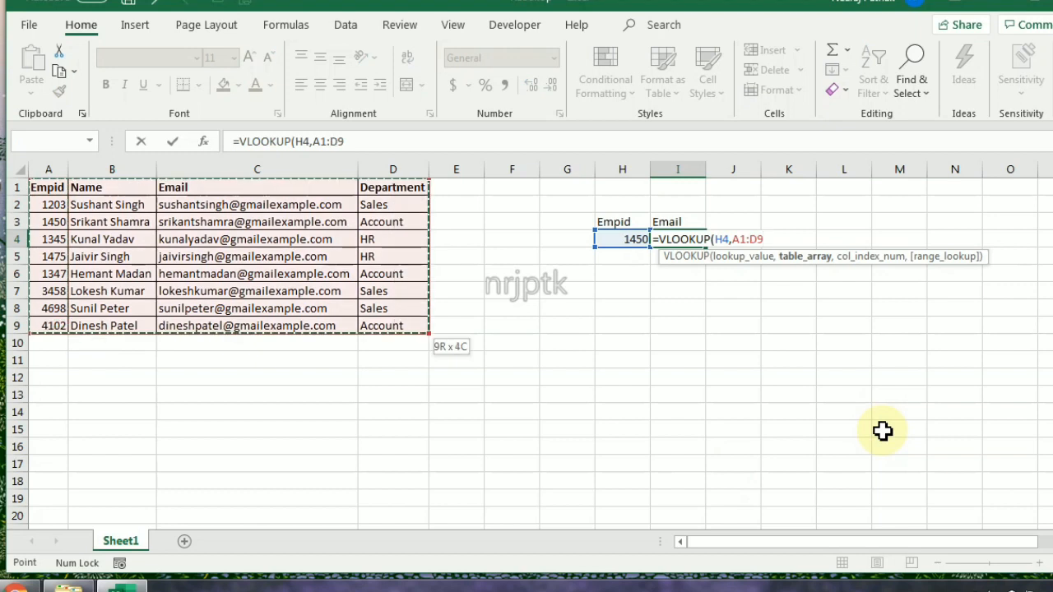
Step: Complete the VLOOKUP in I4 with MATCH(I3,A1:D1,0) as the column index and exact match 0
type(",mat")
key("Tab")
key("Up")
type(",")
key("ctrl+Home")
key("shift+Right")
key("shift+Right")
key("shift+Right")
type(",0),0)")
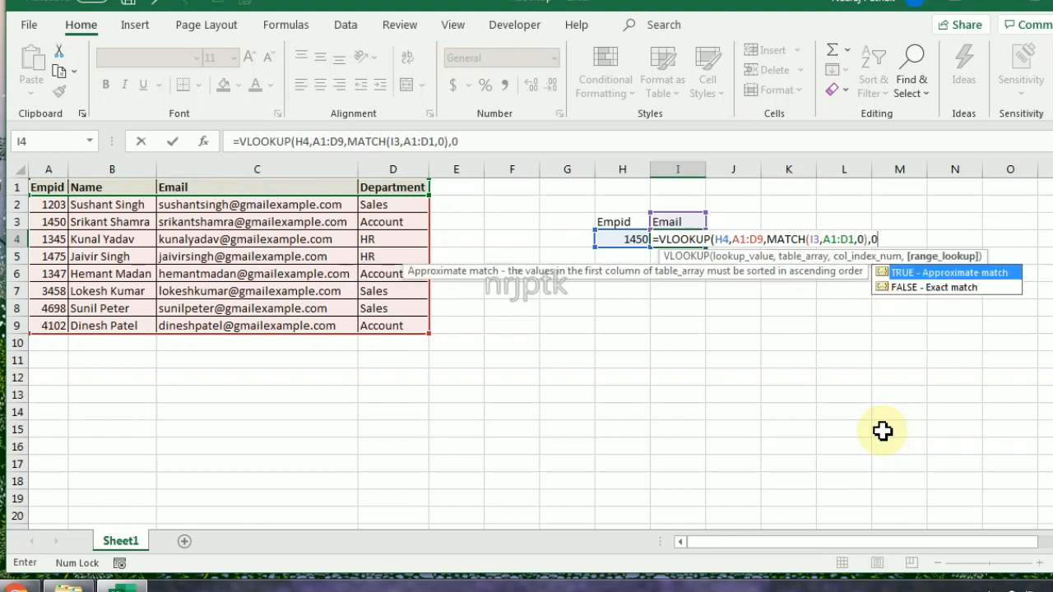
key("Return")
key("Up")
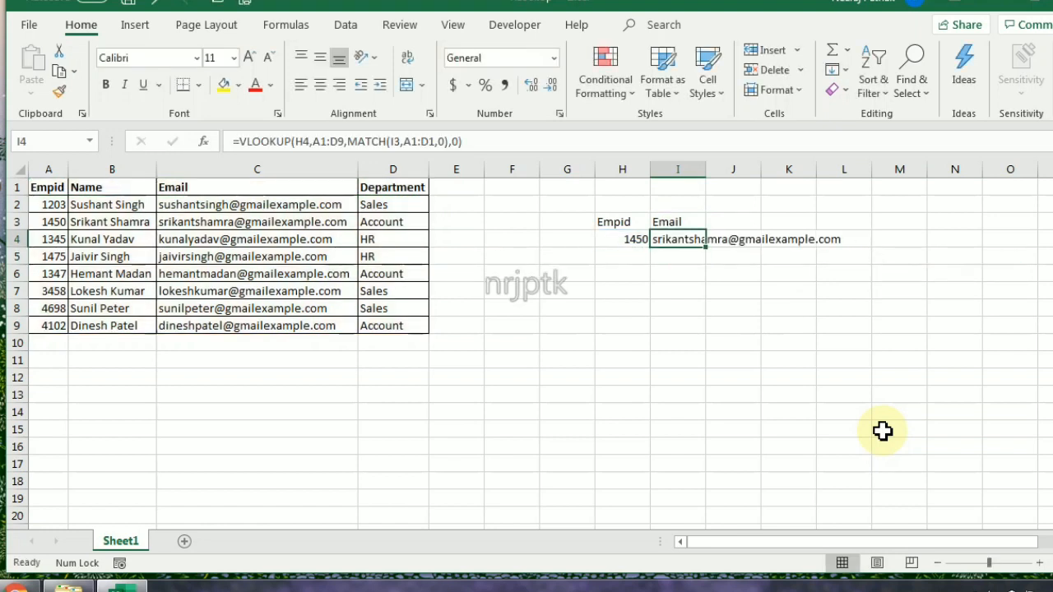
Step: Replace the VLOOKUP in I4 with a new XLOOKUP using lookup value I3 and lookup array B1:D1
key("Delete")
type("=xl")
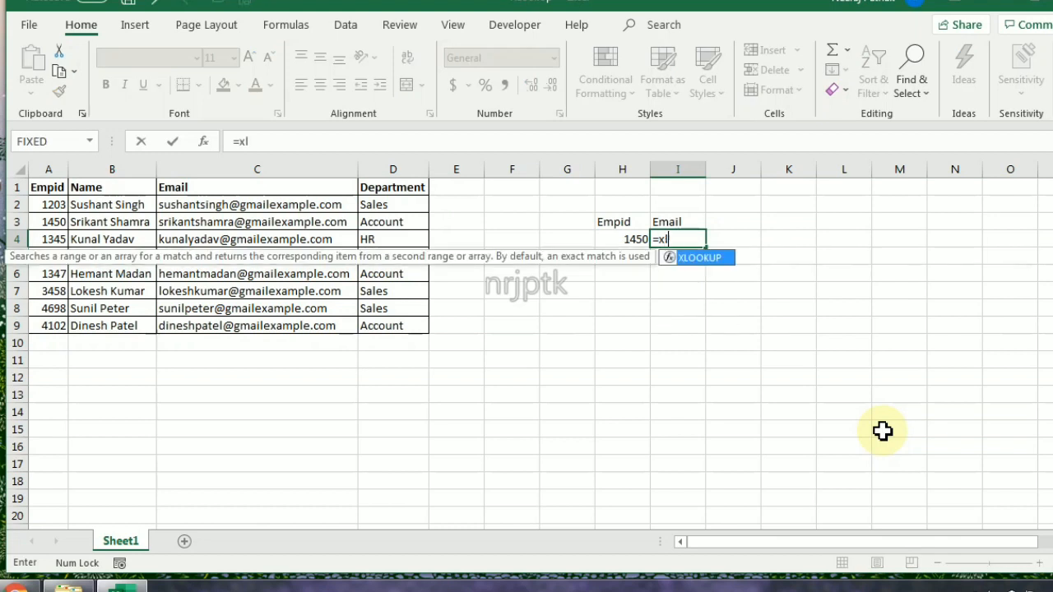
key("Tab")
key("Up")
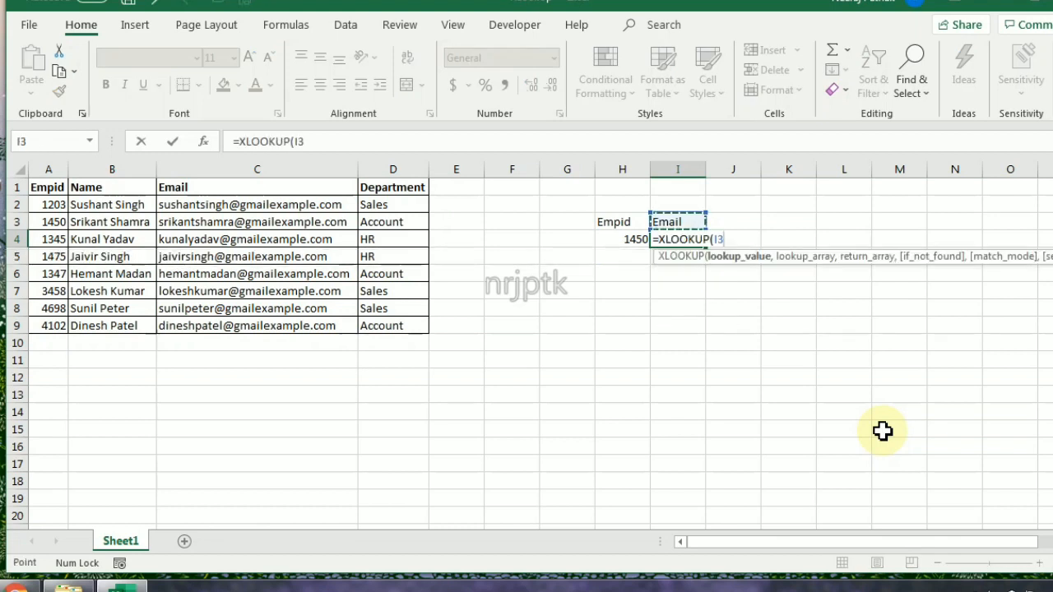
type(",")
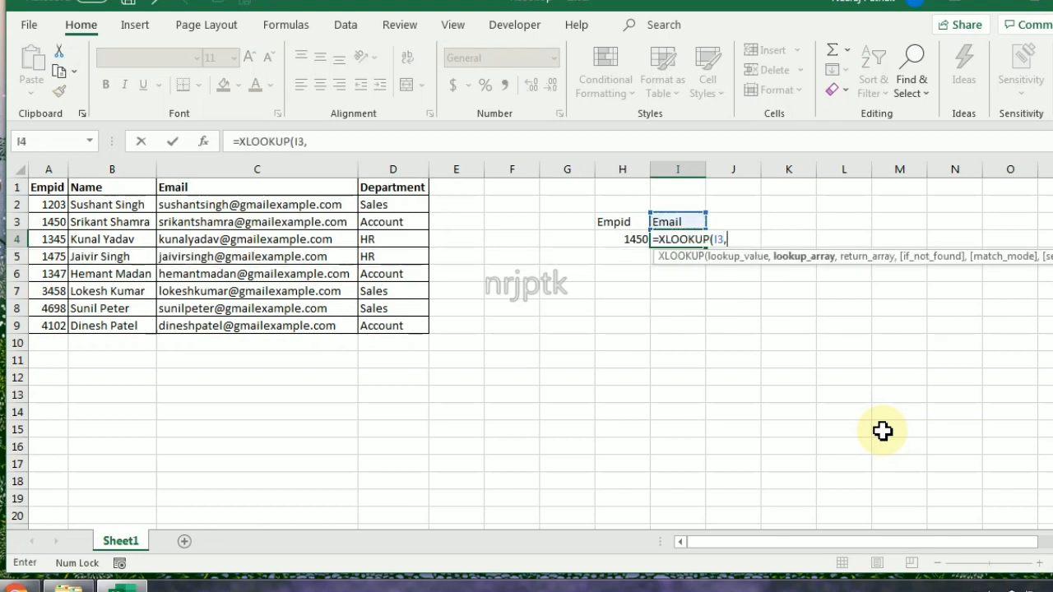
key("ctrl+Home")
key("Right")
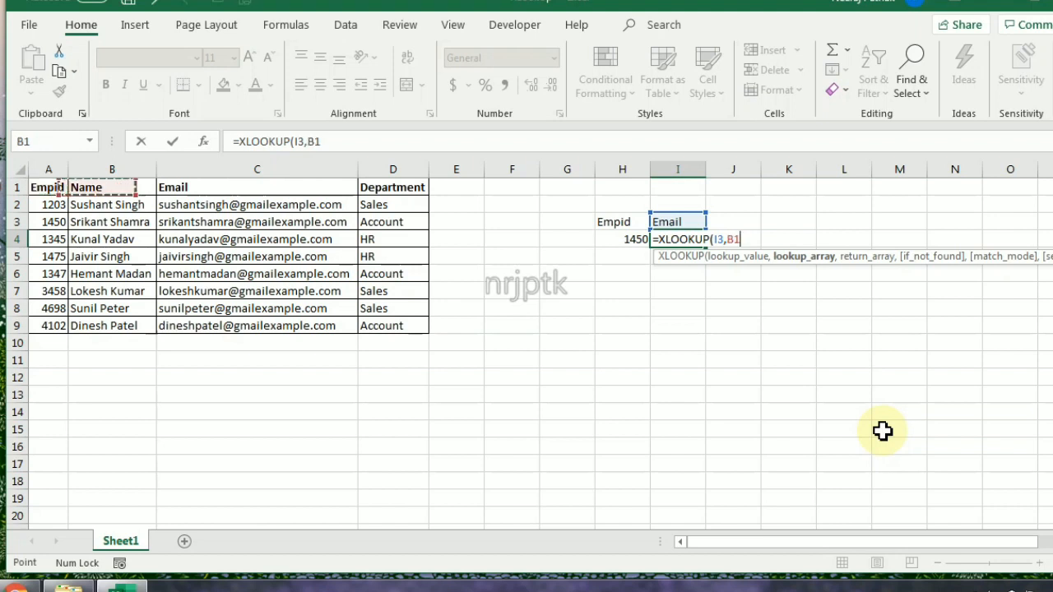
key("shift+Right")
key("shift+Right")
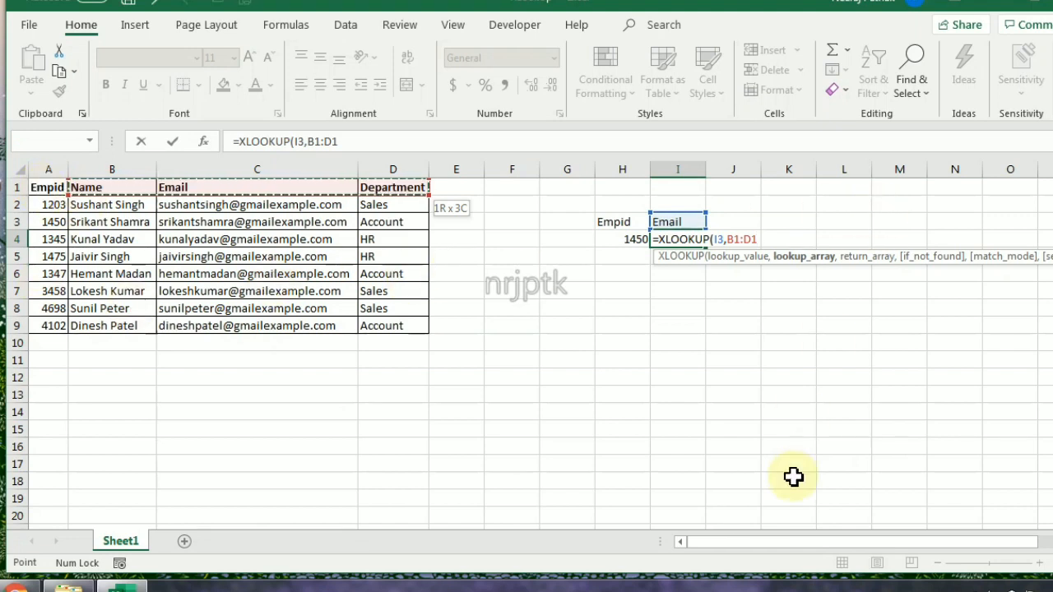
type(",")
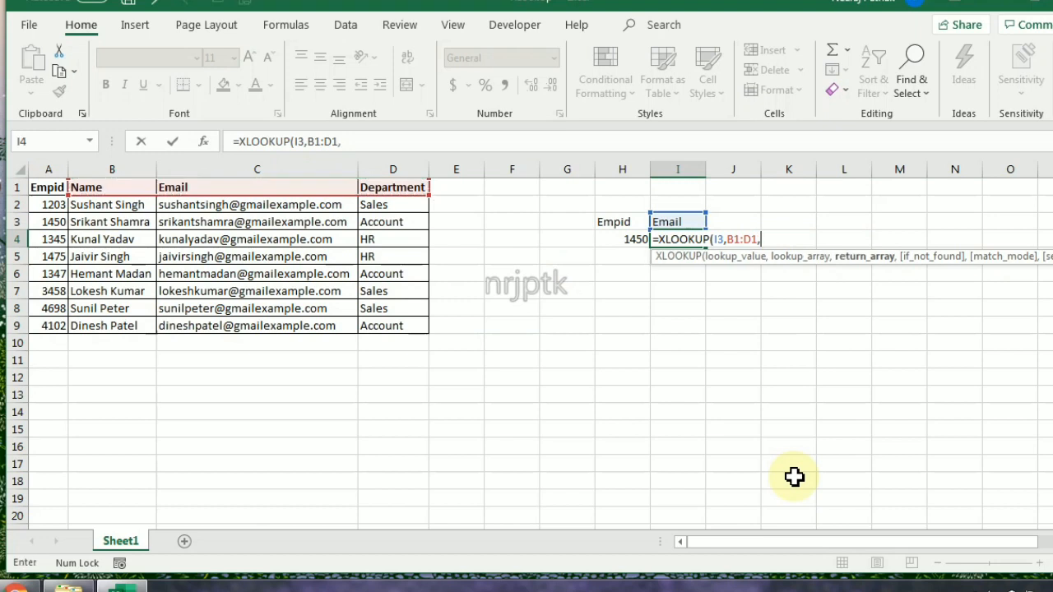
Step: Nest a second XLOOKUP as the return array, with lookup value H4 and lookup array A2:A9
type("xlo")
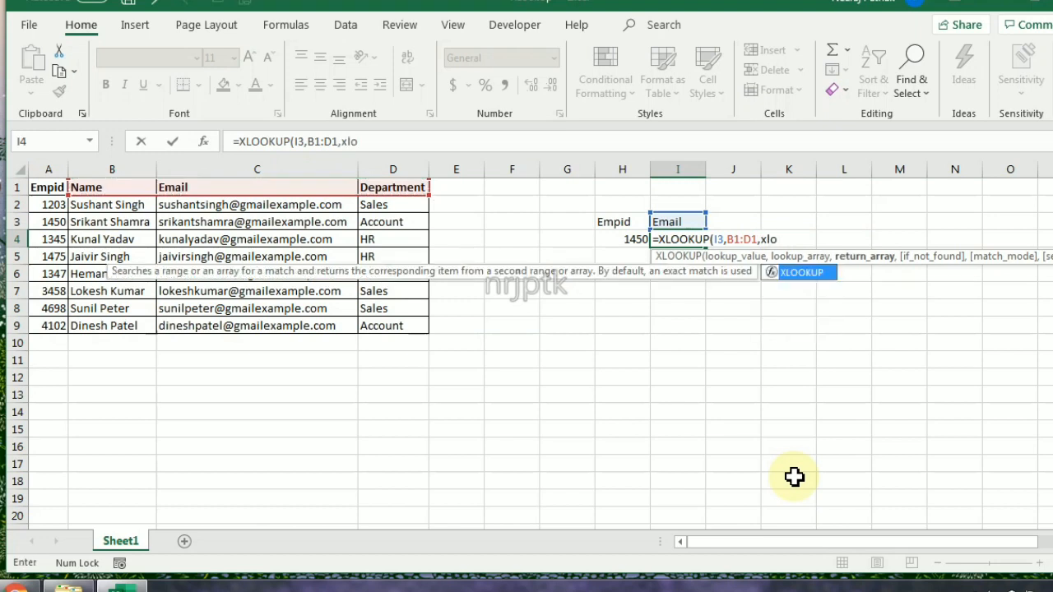
key("Tab")
key("Left")
type(",")
key("ctrl+Home")
key("Down")
key("ctrl+shift+Down")
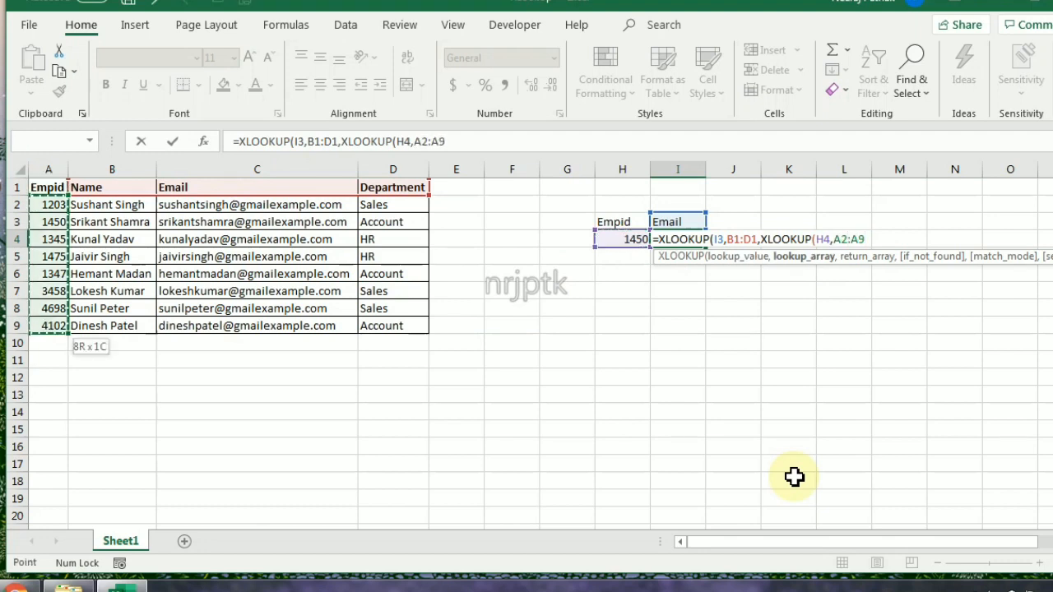
Step: Complete the nested XLOOKUP in I4 with return array B2:D9, close both functions and enter the formula
type(",")
key("ctrl+Home")
key("Down")
key("Right")
key("ctrl+shift+Down")
key("ctrl+shift+Right")
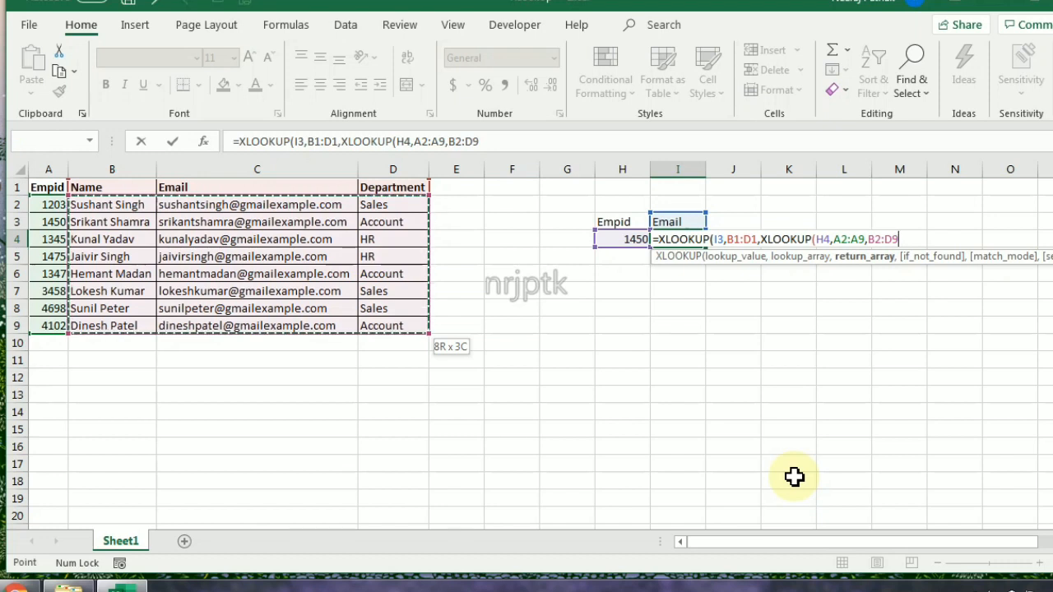
type("))")
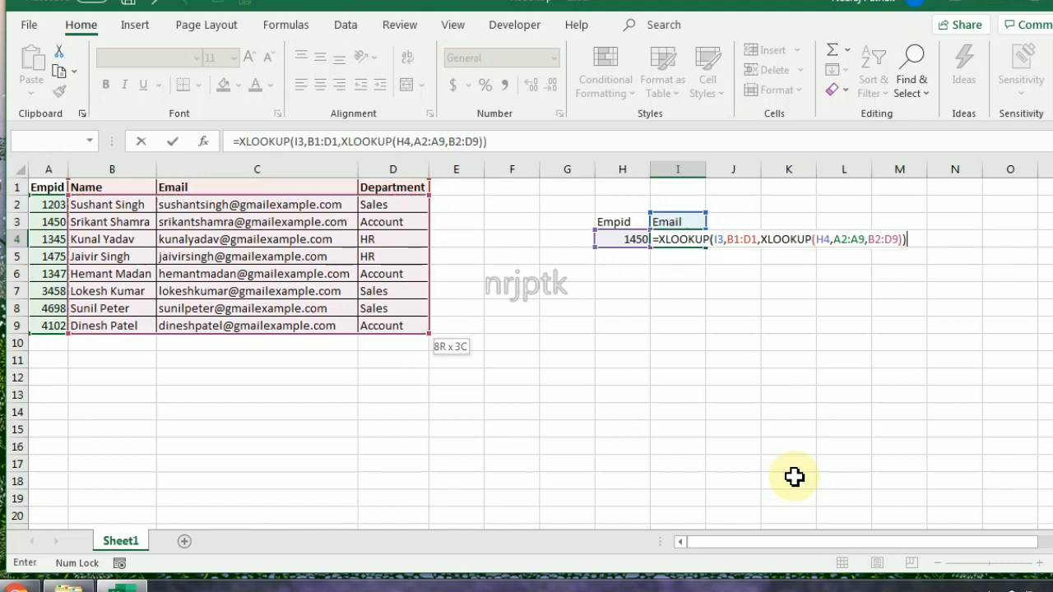
key("BackSpace")
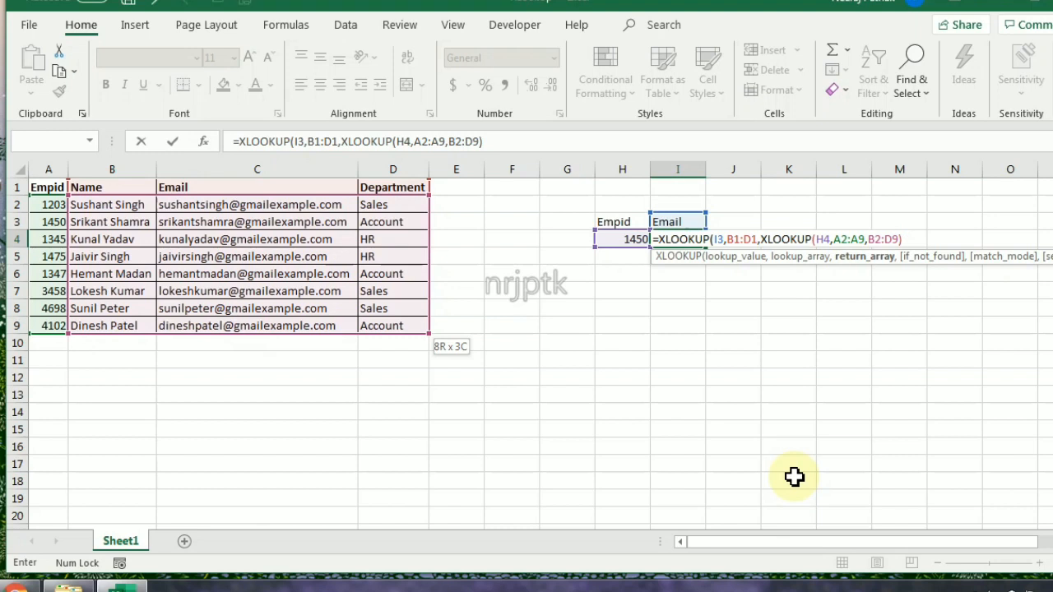
key("Return")
key("Up")
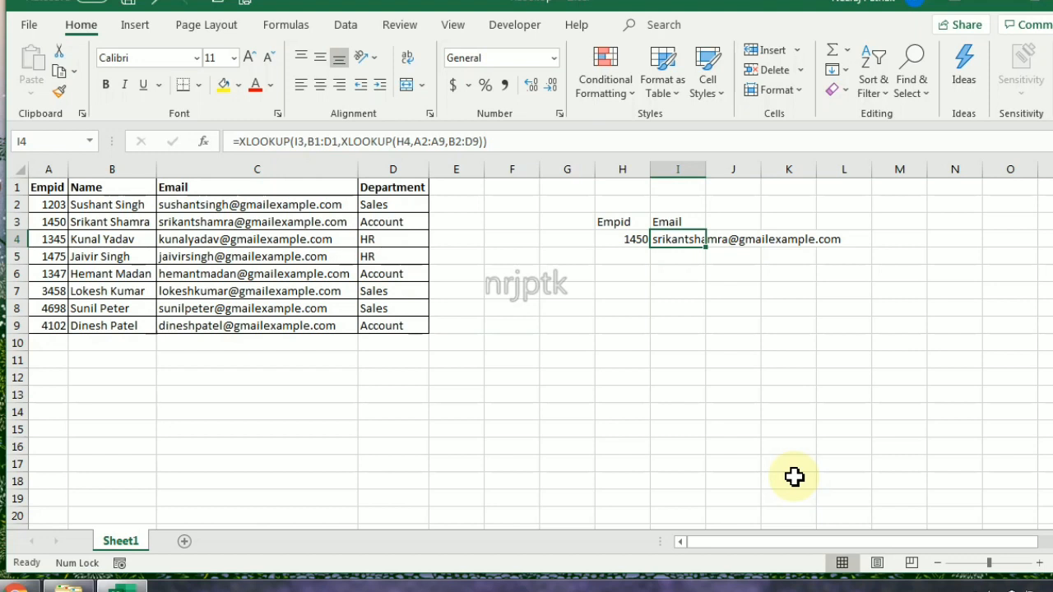
Step: Review the nested XLOOKUP in I4 against the I3 heading and the header cells B1:D1
left_click(681, 220)
left_click(683, 241)
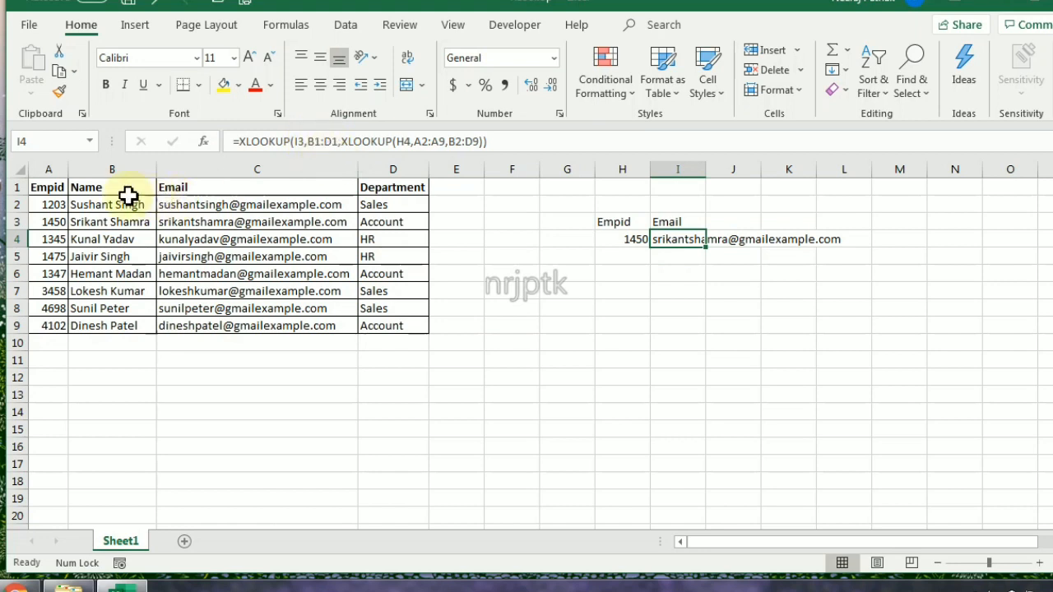
left_click_drag(123, 188, 370, 183)
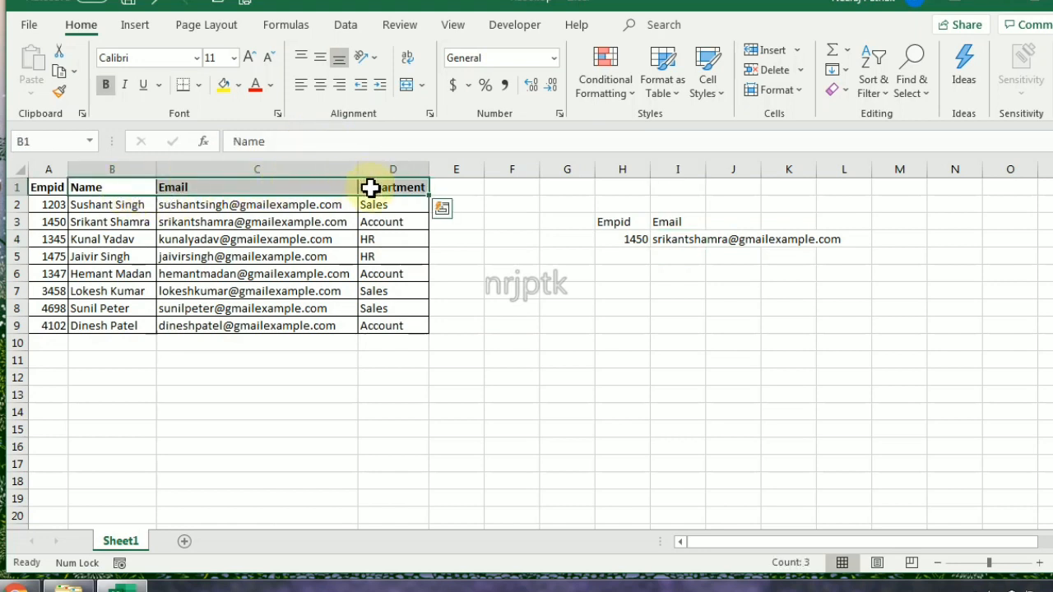
left_click(244, 169)
left_click(244, 186)
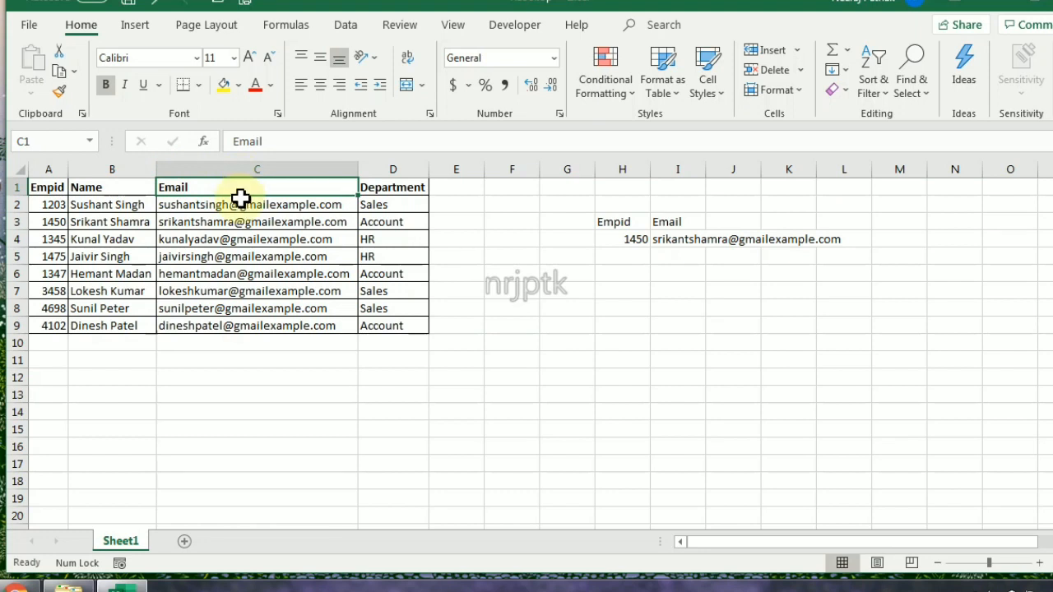
left_click(678, 239)
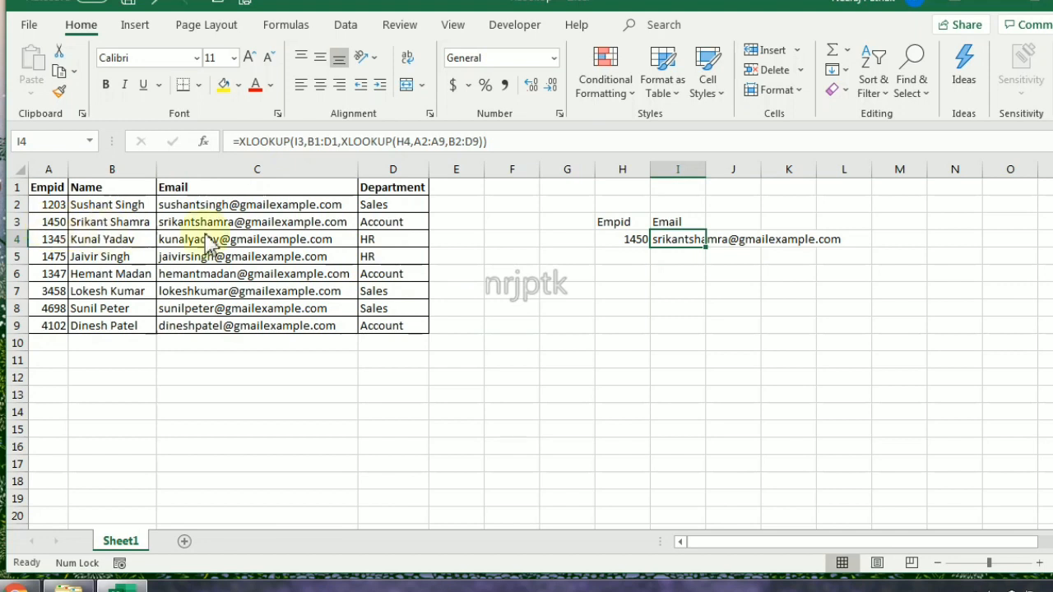
left_click(379, 265)
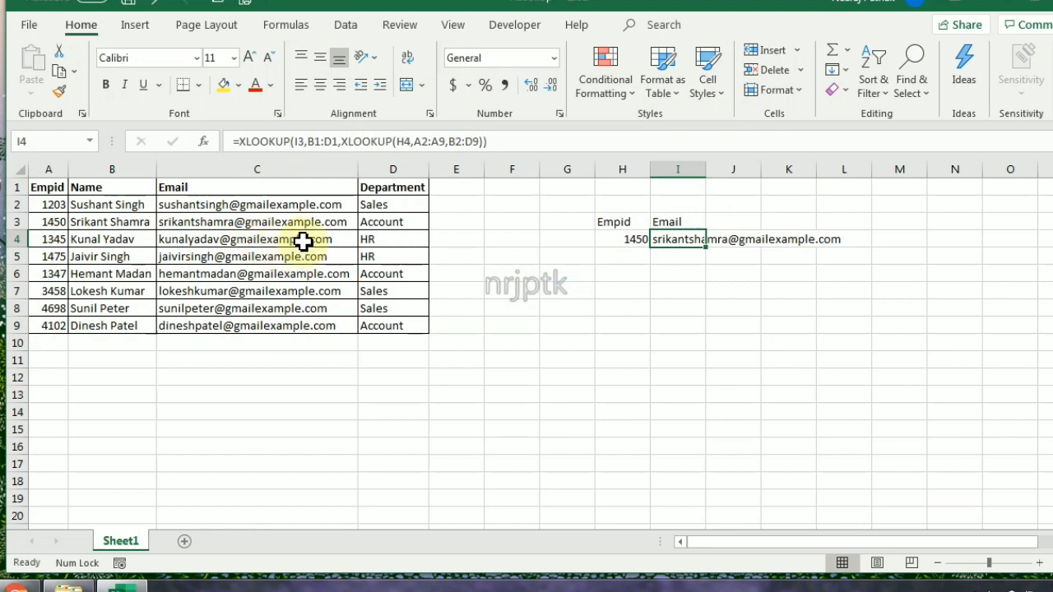
double_click(298, 142)
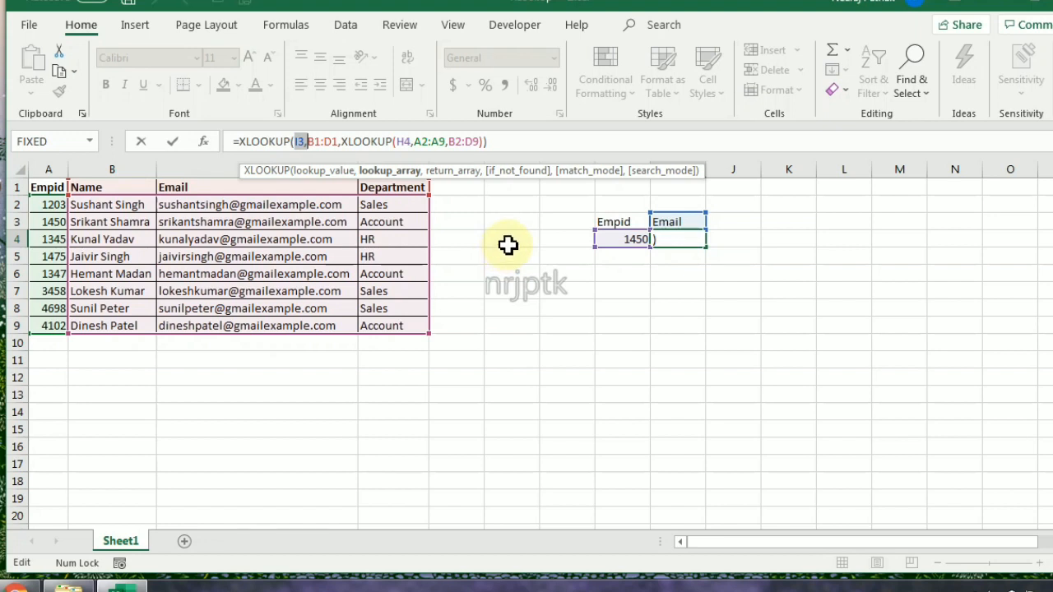
key("Return")
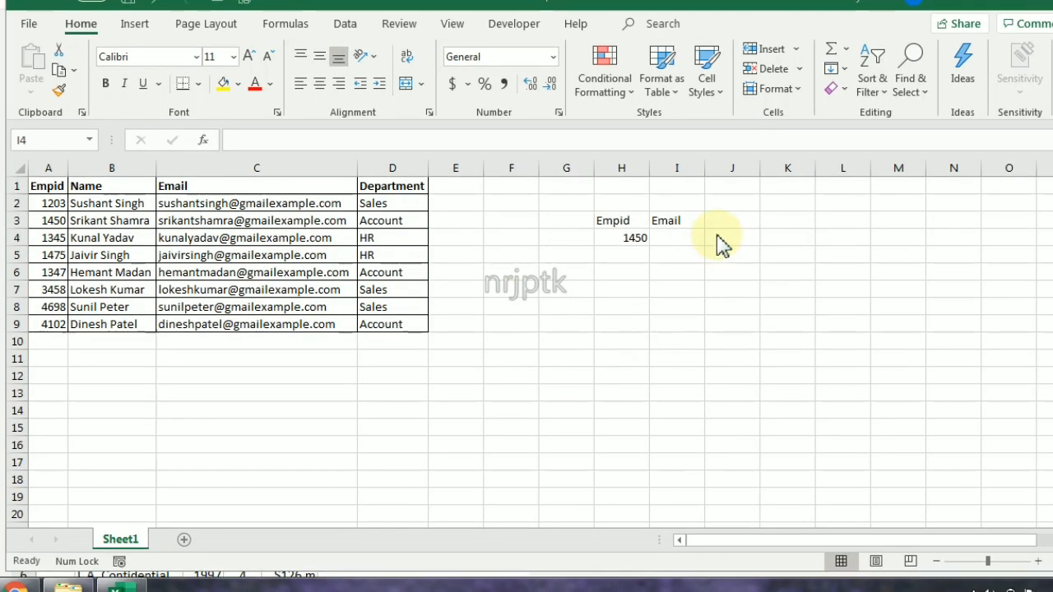
Step: Change the lookup heading in I3 to Name
left_click(677, 221)
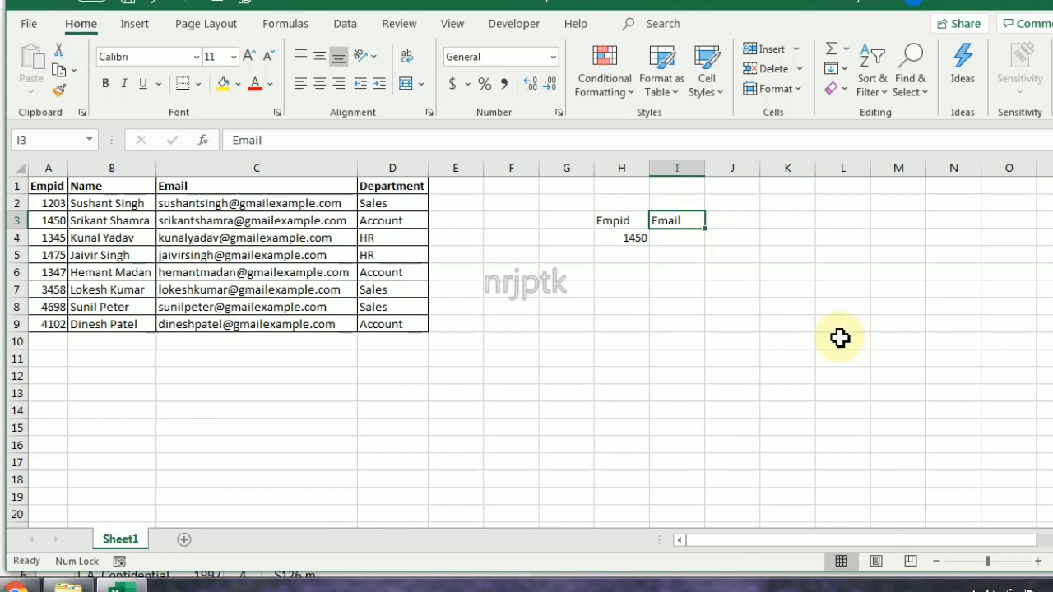
type("Name")
key("Return")
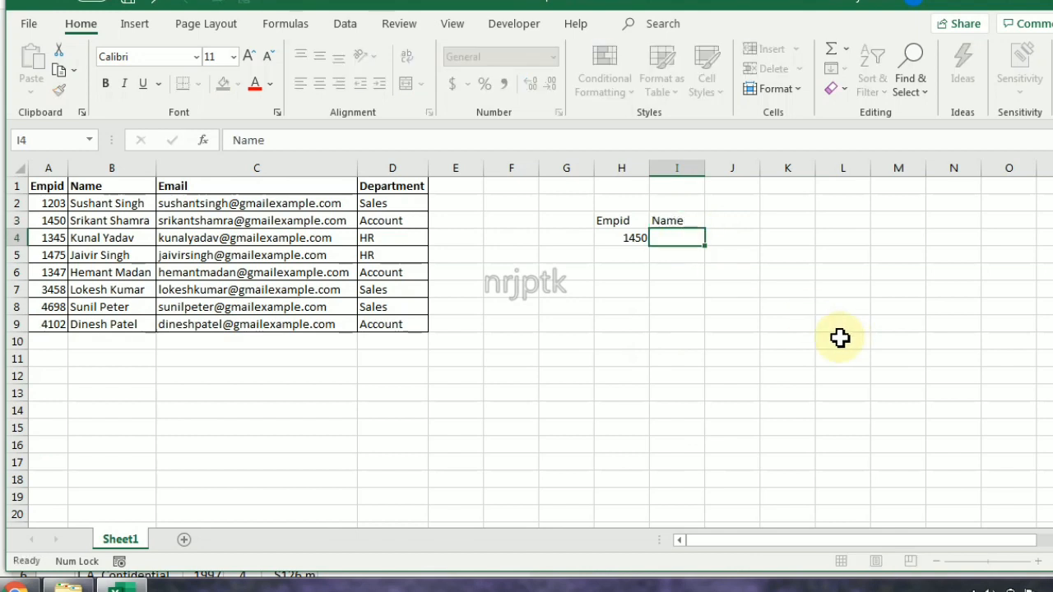
Step: Start an XLOOKUP formula in I4 with lookup value H4 and lookup array A2:A9
type("=xloo")
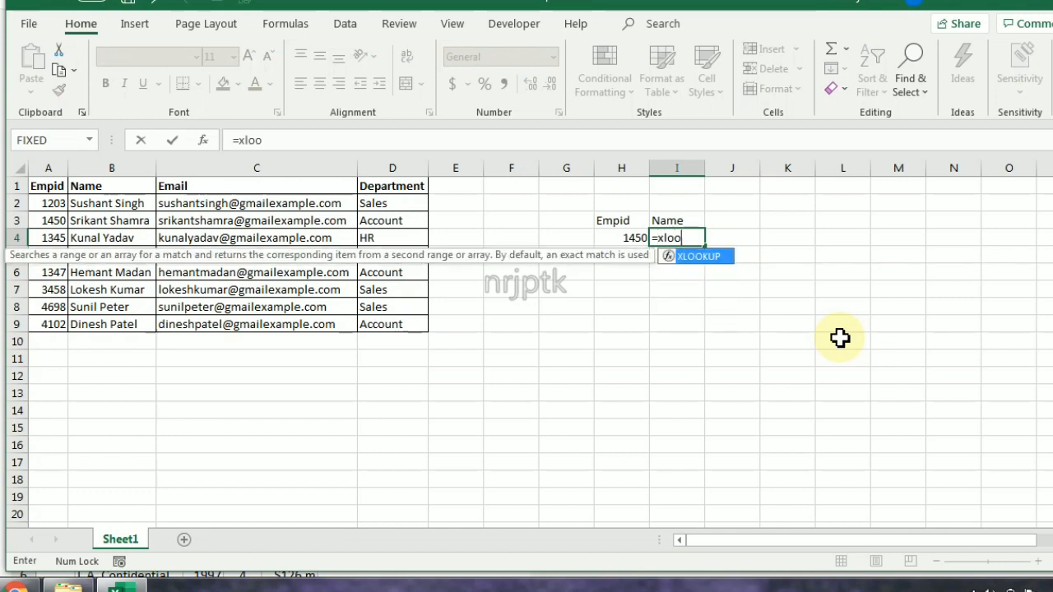
key("Tab")
key("Left")
type(",")
key("ctrl+Home")
key("Down")
key("ctrl+shift+Down")
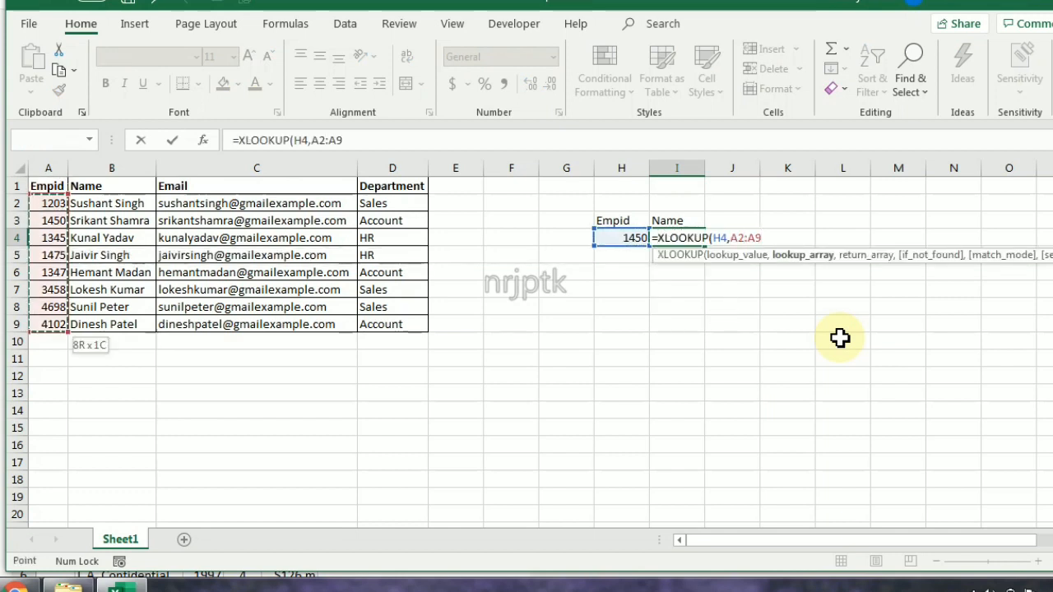
Step: Complete the XLOOKUP in I4 with the three-column return array B2:D9 and enter the formula
type(",")
key("ctrl+Home")
key("Down")
key("Right")
key("shift+Right")
key("shift+Right")
key("ctrl+shift+Down")
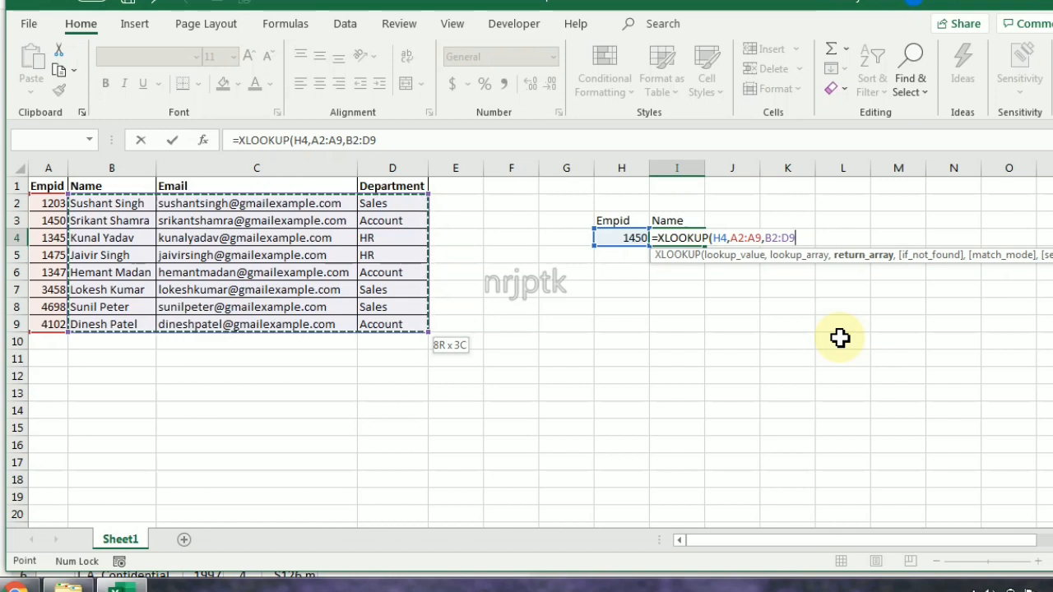
type(")")
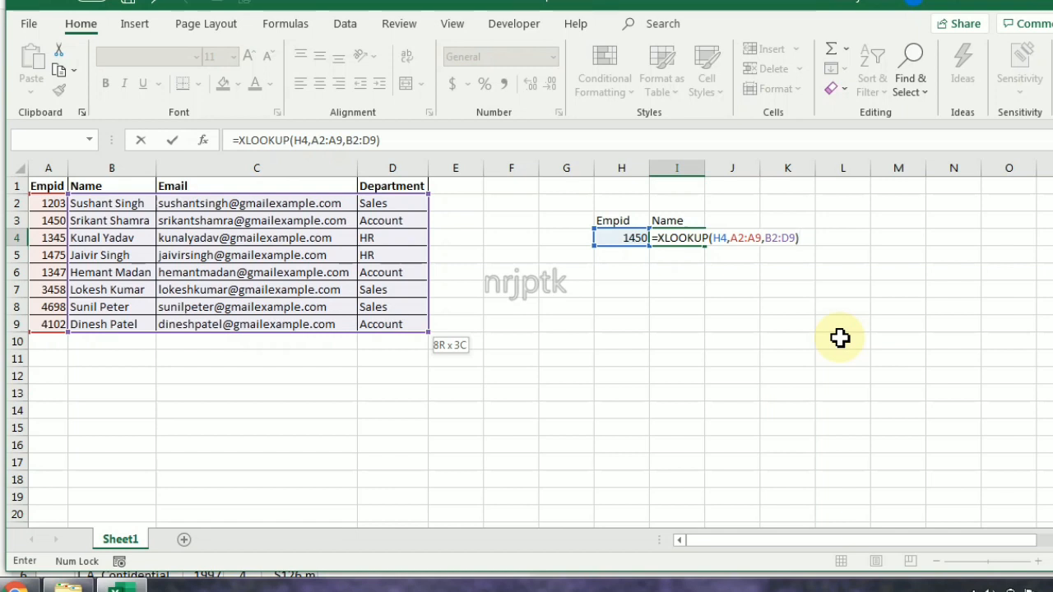
key("Return")
key("Up")
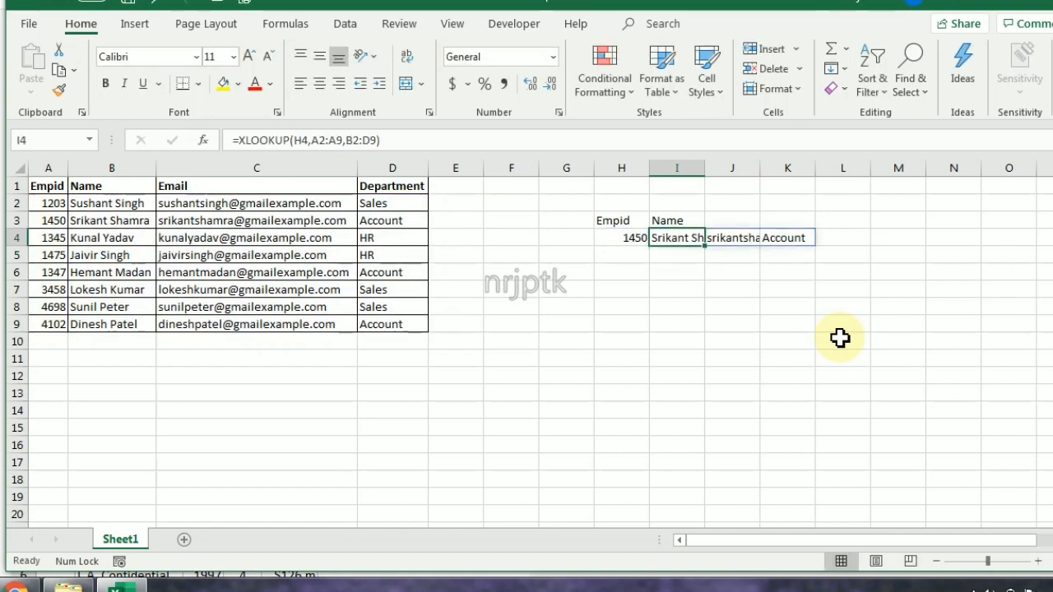
Step: Autofit columns J and I to the width of the returned email and name
key("Right")
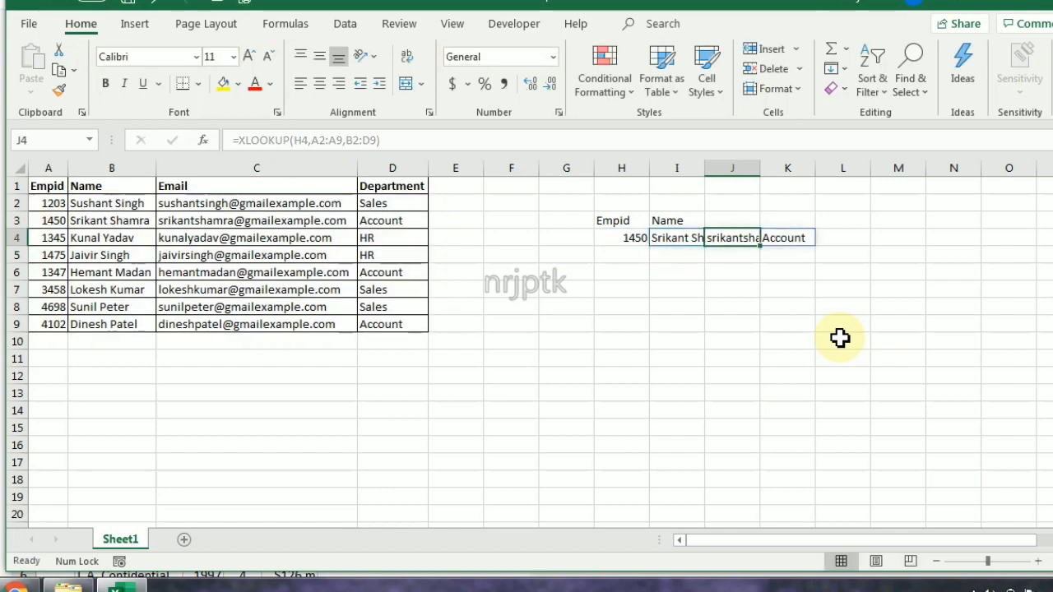
key("Right")
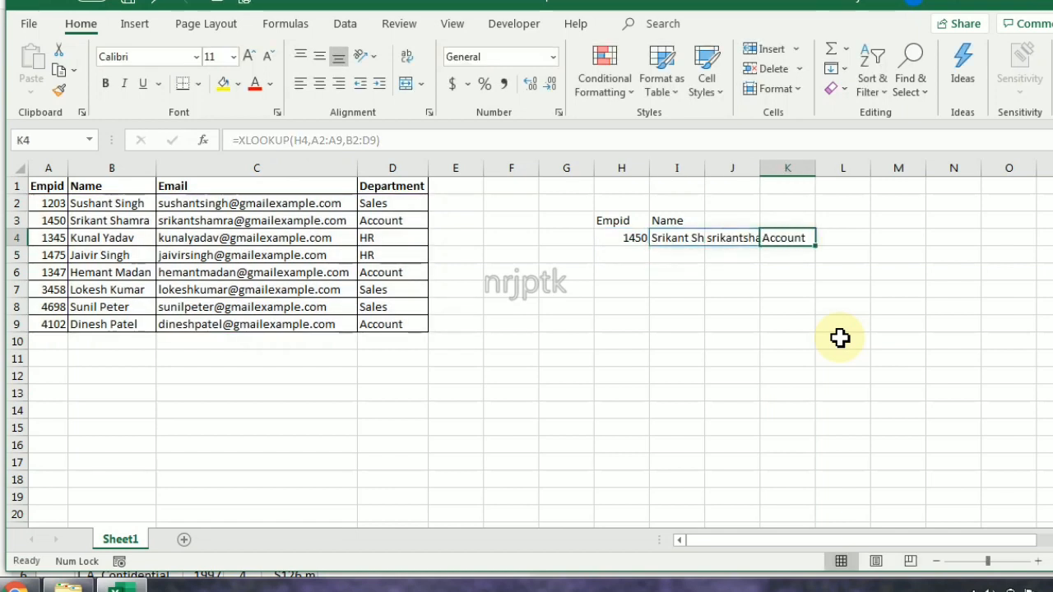
double_click(761, 168)
left_click(682, 167)
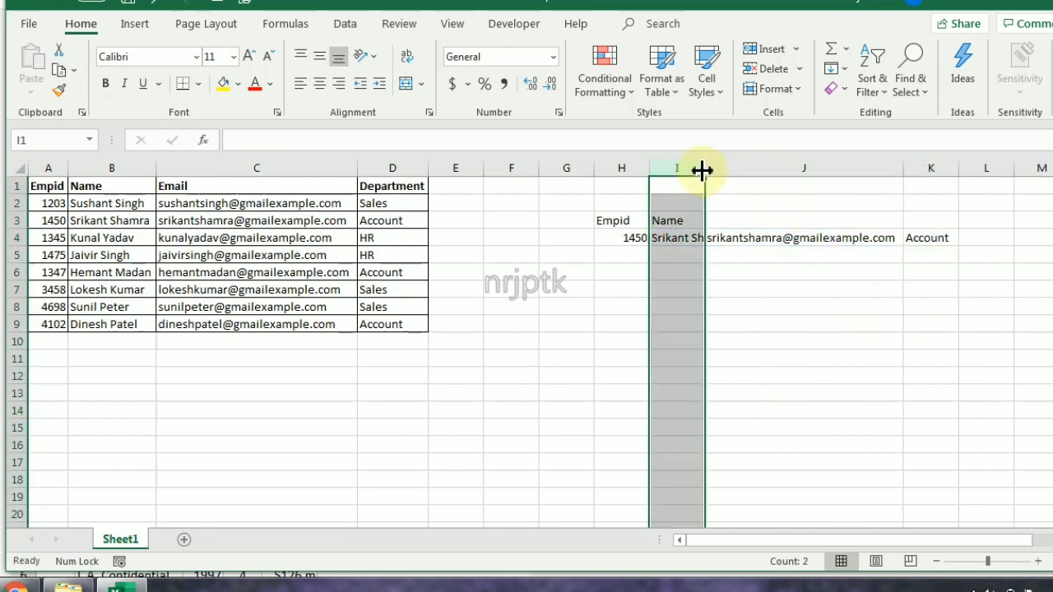
double_click(702, 170)
left_click(964, 232)
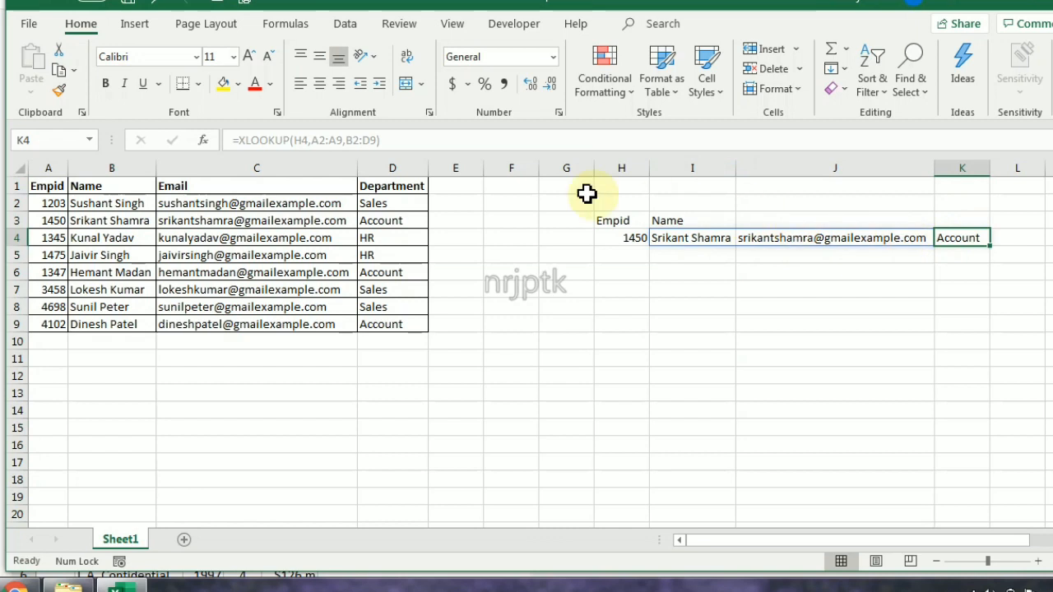
Step: Try to clear and edit the spilled department value in K4
key("BackSpace")
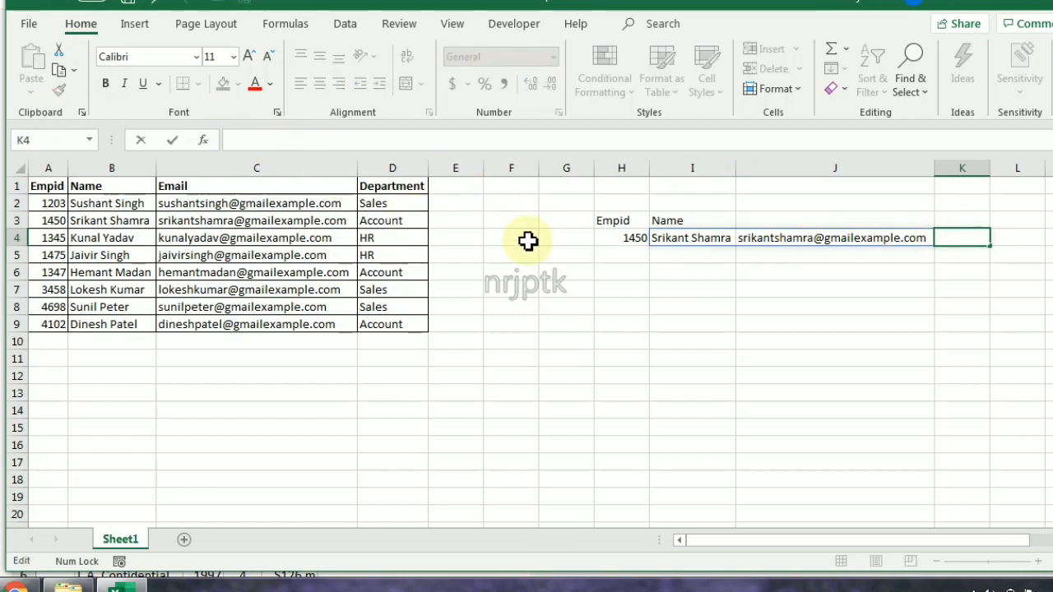
key("Escape")
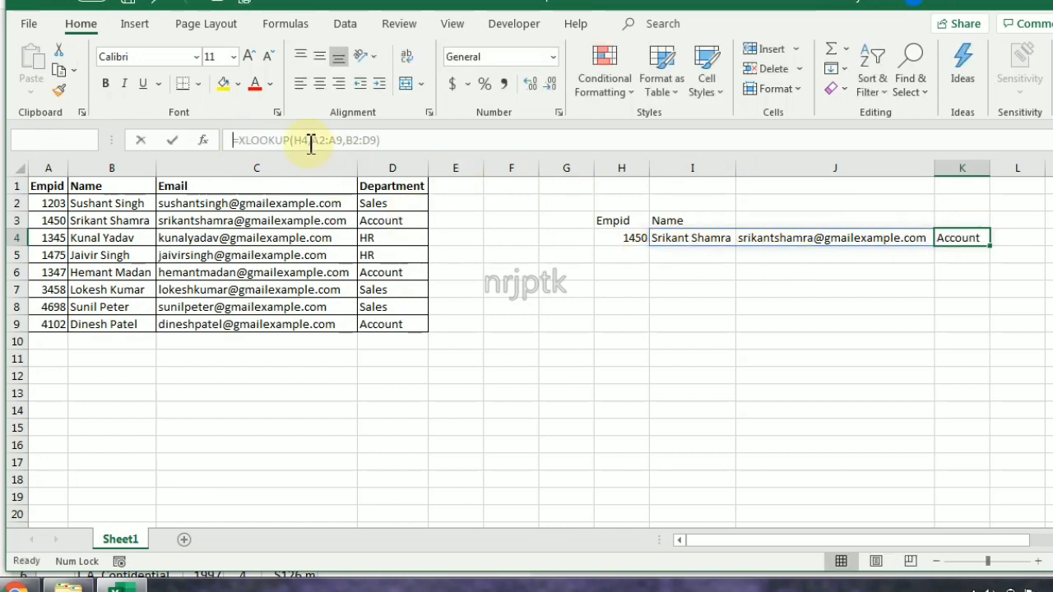
left_click(819, 293)
key("Delete")
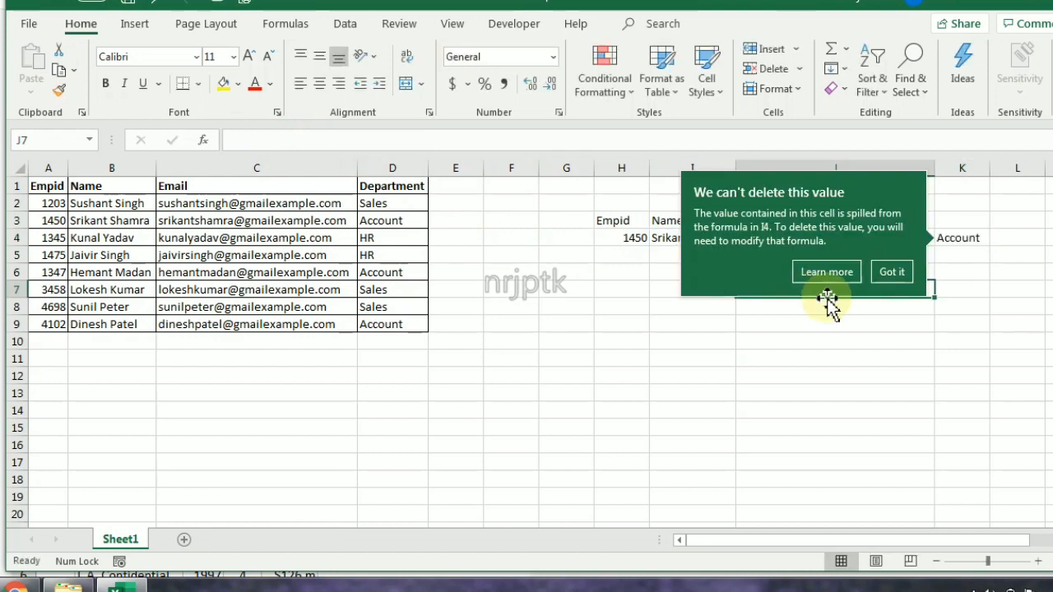
left_click(889, 274)
left_click(952, 238)
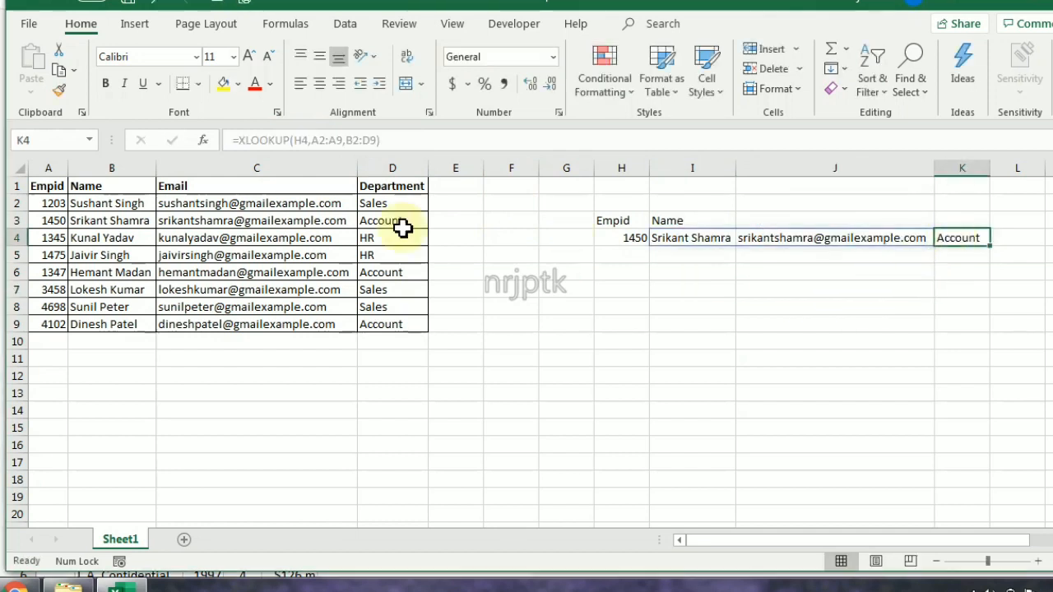
left_click(286, 145)
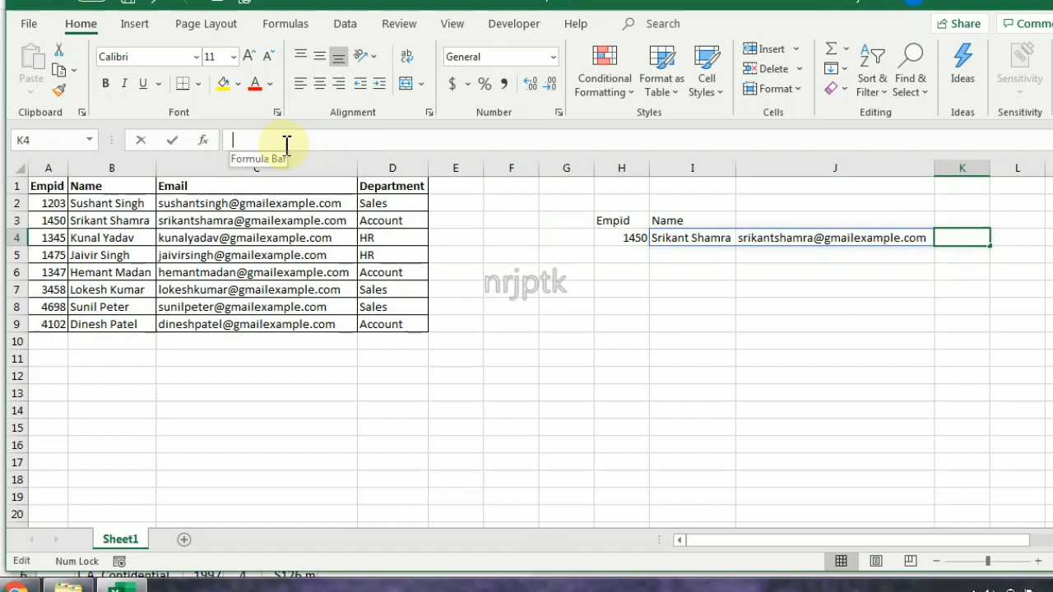
key("Escape")
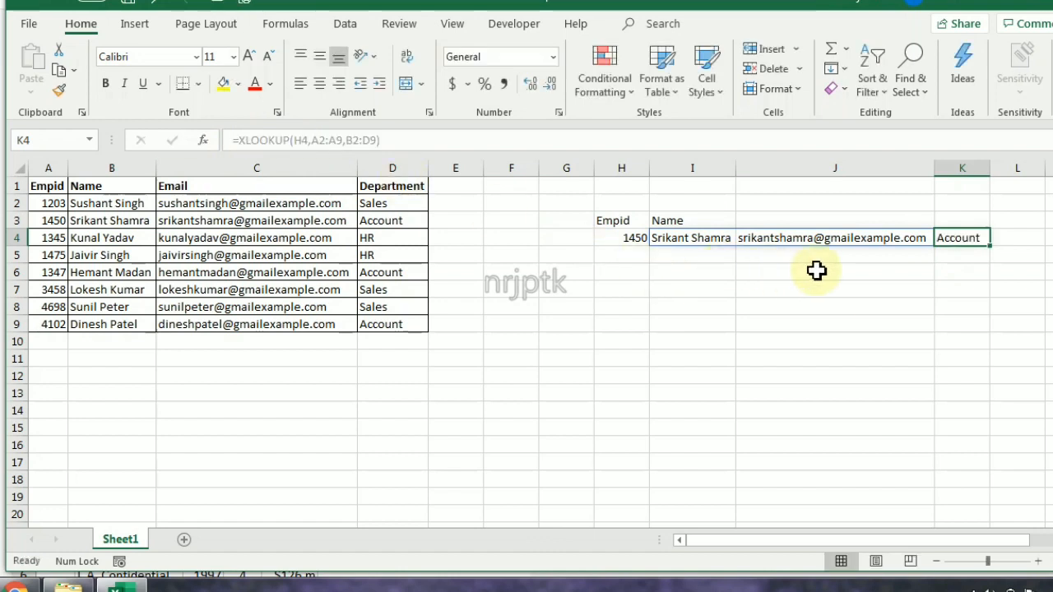
Step: Compare the source formula in I4 with the formulas shown for the spilled cells J4 and K4
left_click(851, 290)
left_click(665, 238)
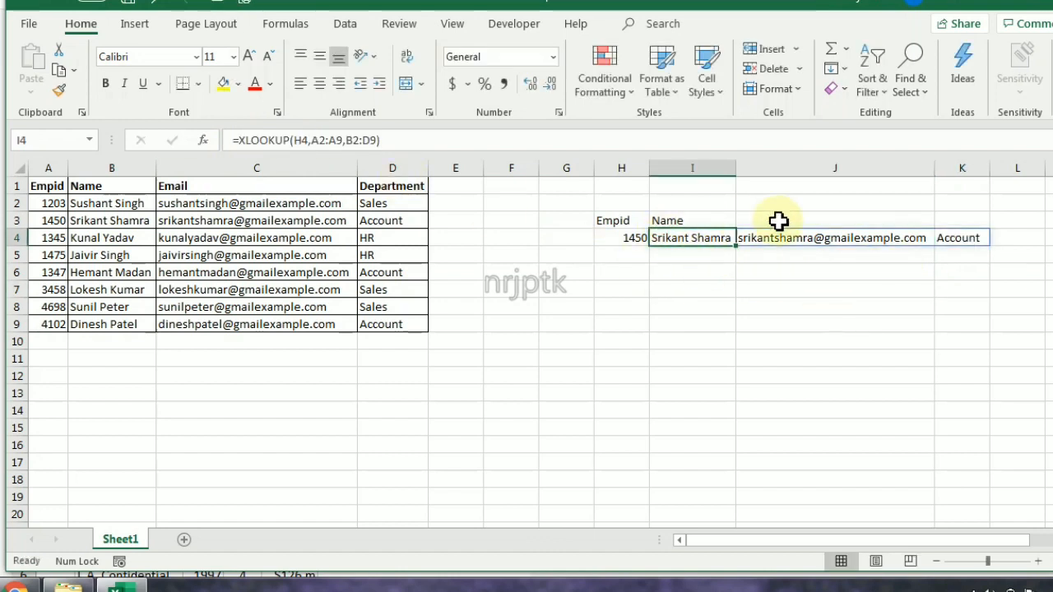
left_click(963, 242)
left_click(882, 236)
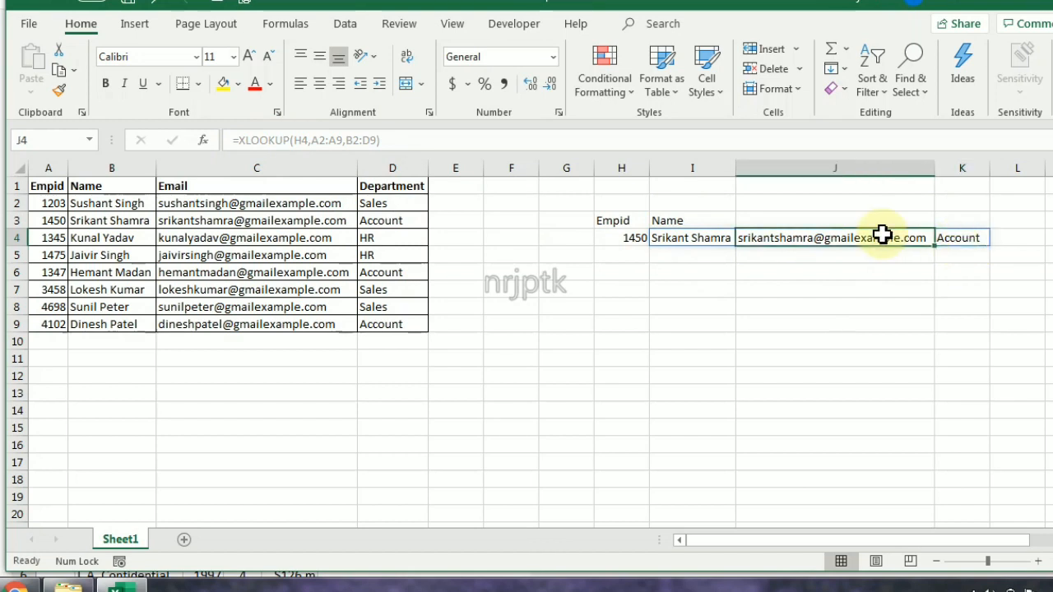
left_click(673, 238)
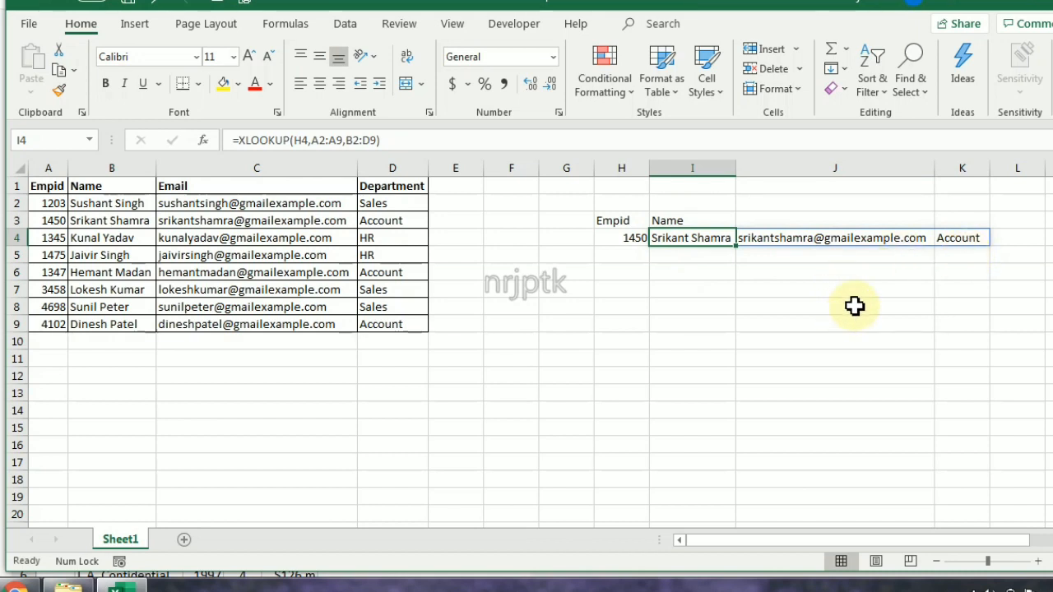
left_click(784, 243)
Step: Add the headers Email in J3 and Department in K3 above the spilled lookup results
left_click(850, 217)
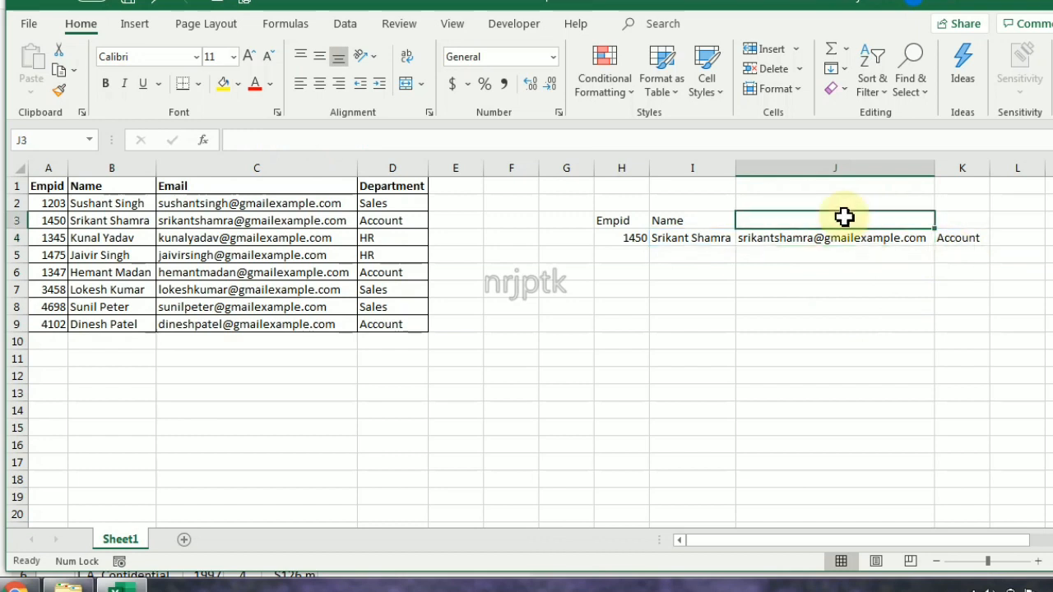
type("Email")
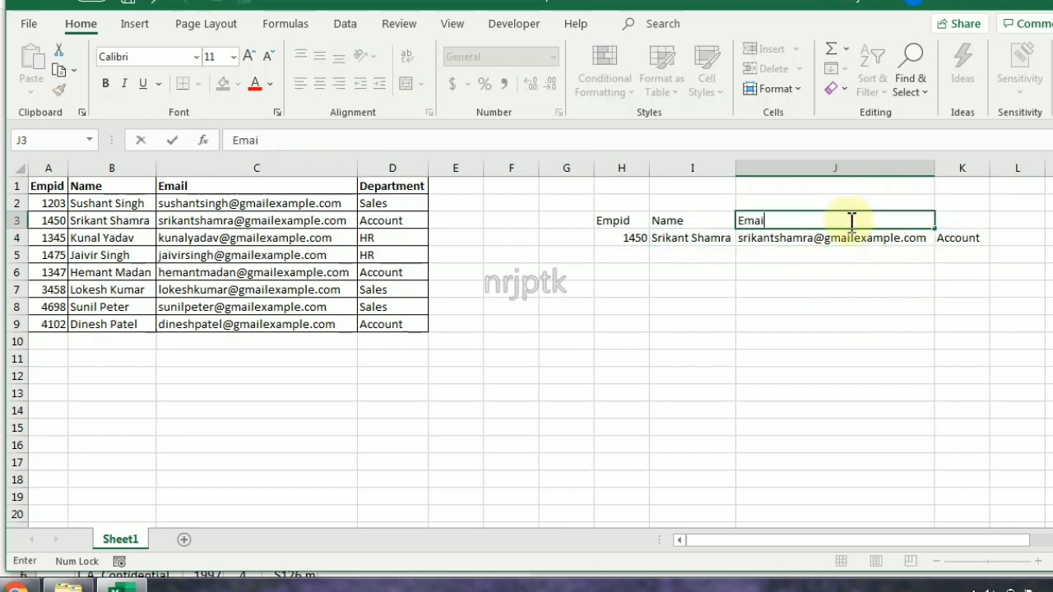
key("Tab")
type("ADeparm")
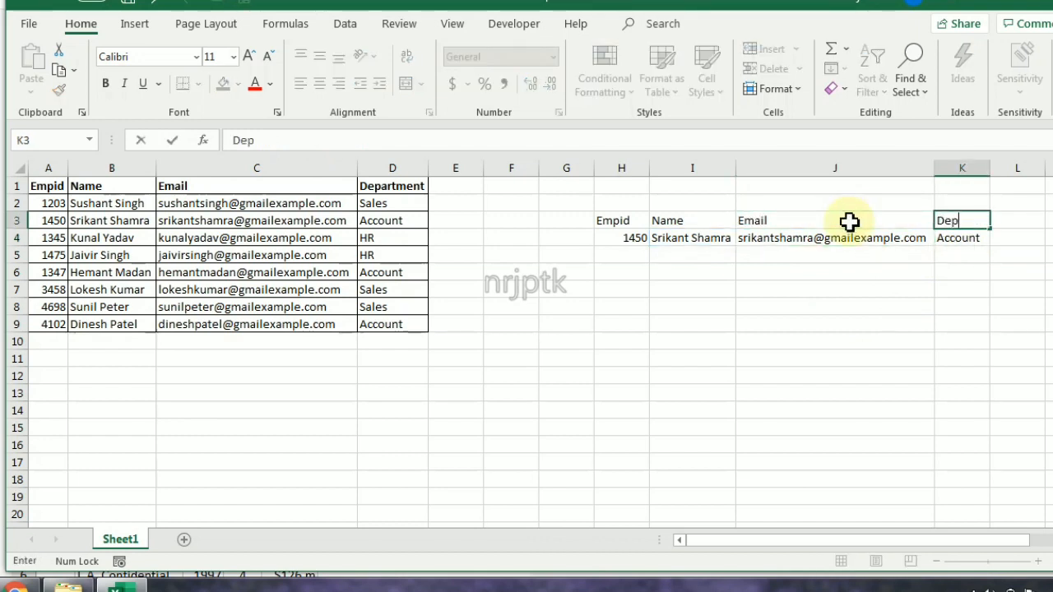
key("BackSpace")
type("tment")
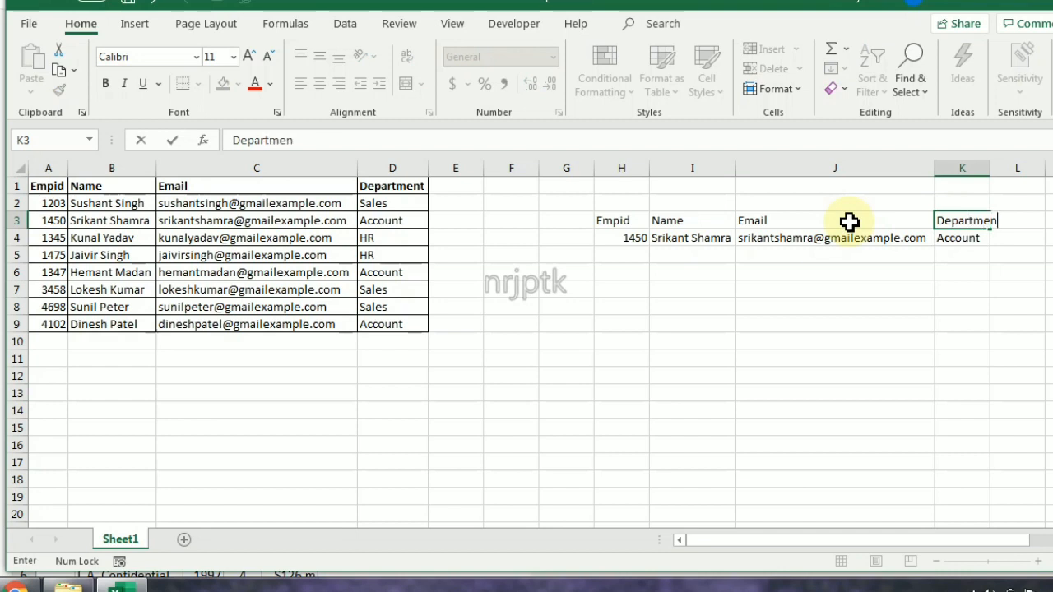
key("Return")
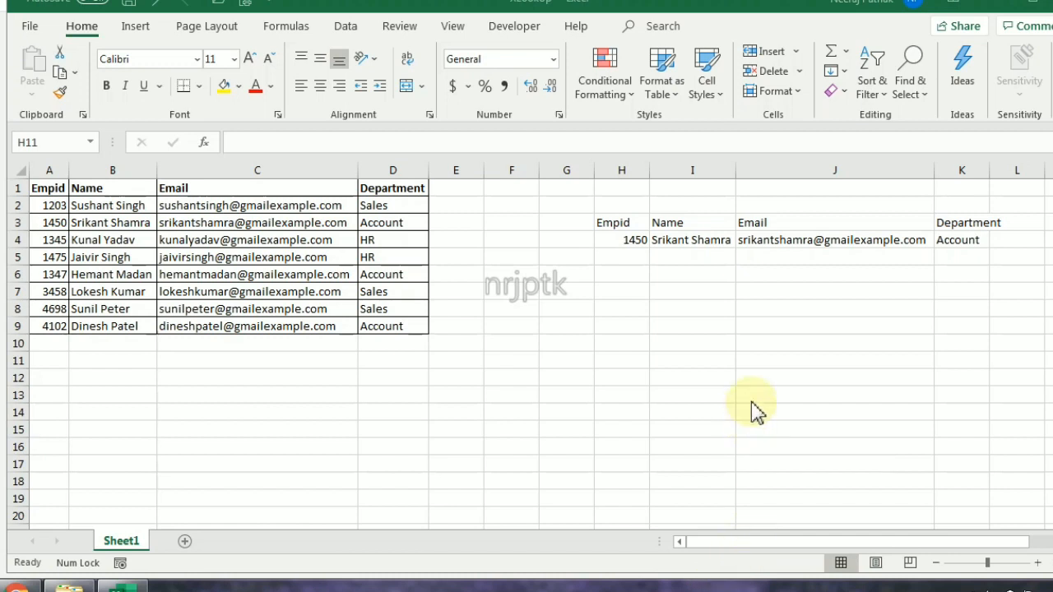
Step: Begin an XLOOKUP in H8 with lookup value 1 and the name criterion (LEFT(B2:B9)="S") as the first factor of the lookup array
left_click(625, 312)
left_click(627, 311)
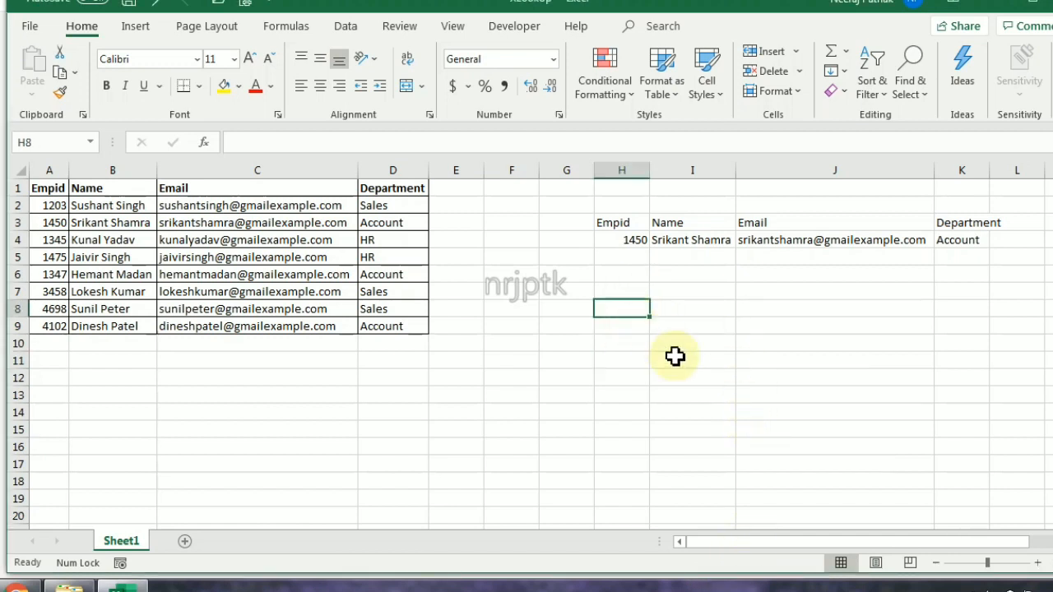
type("=xl")
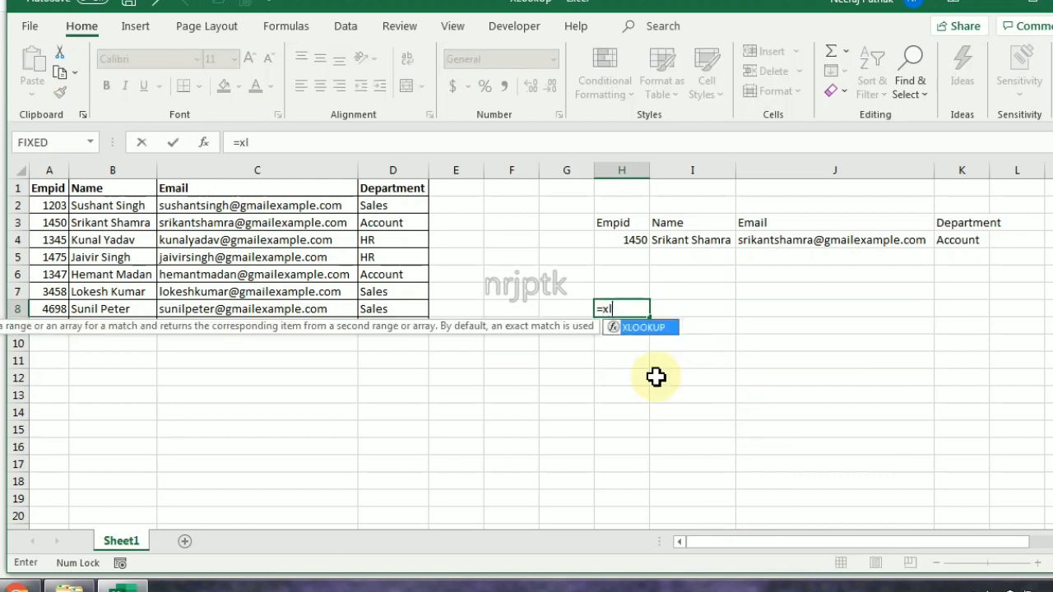
key("Tab")
type("1,")
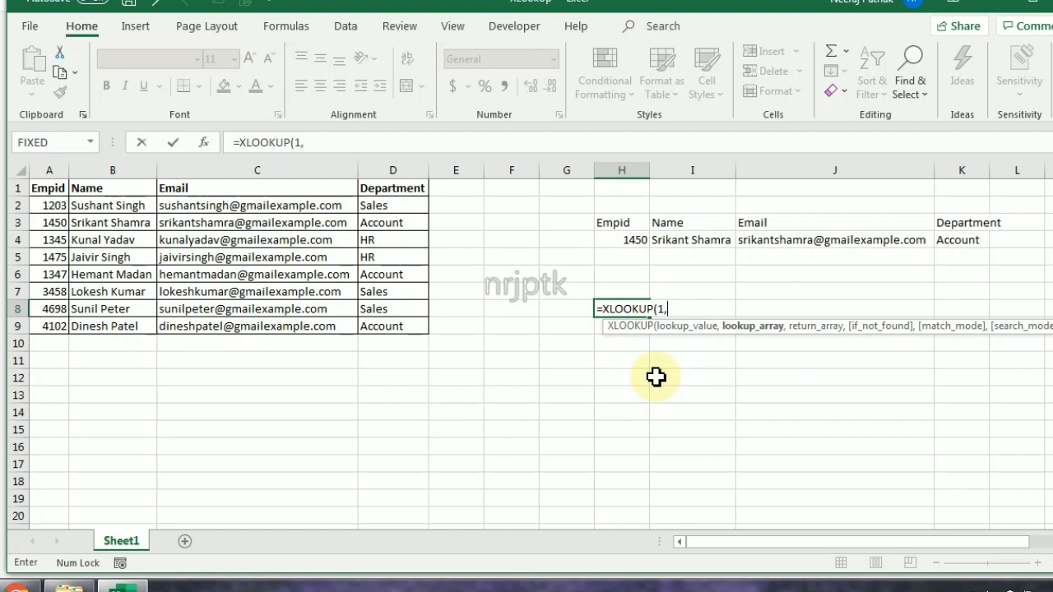
type("(")
type("left")
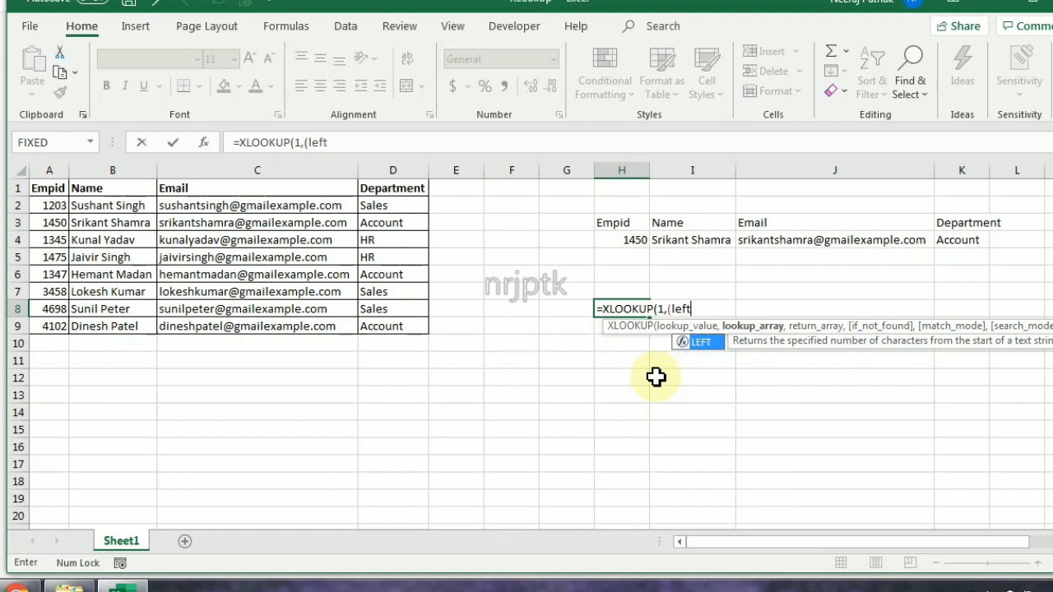
key("Tab")
left_click_drag(124, 207, 144, 326)
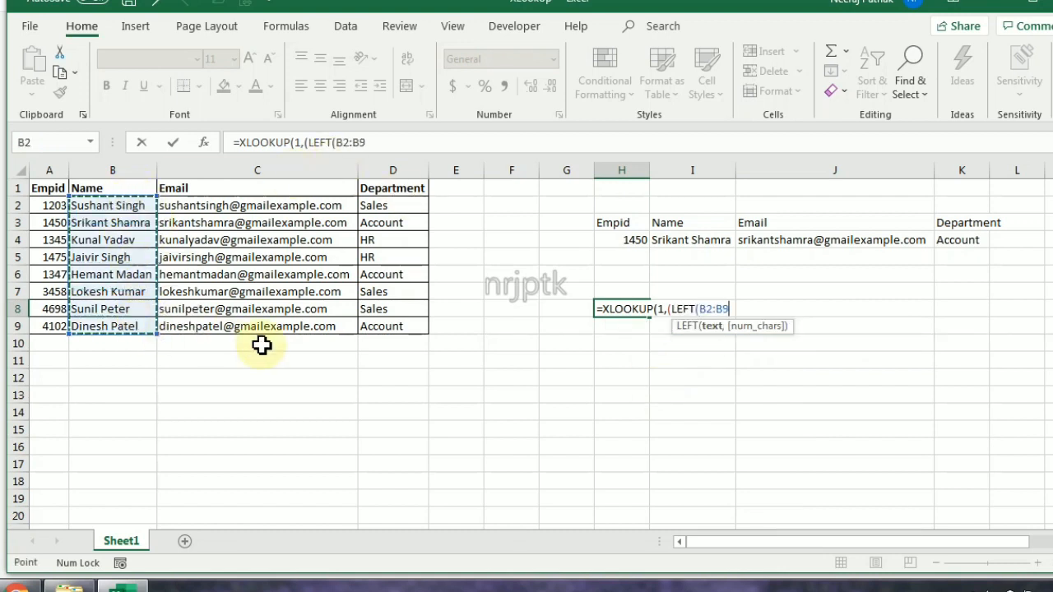
type(")=\"S\")*(")
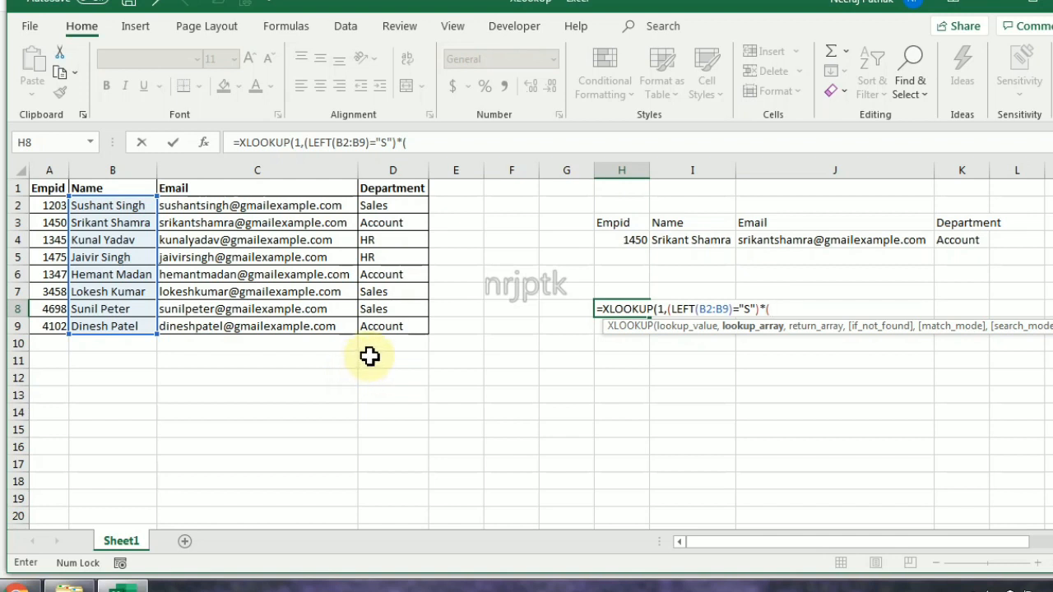
Step: Multiply the name criterion by the department criterion (D2:D9="Account") to complete the lookup array
left_click_drag(388, 207, 389, 326)
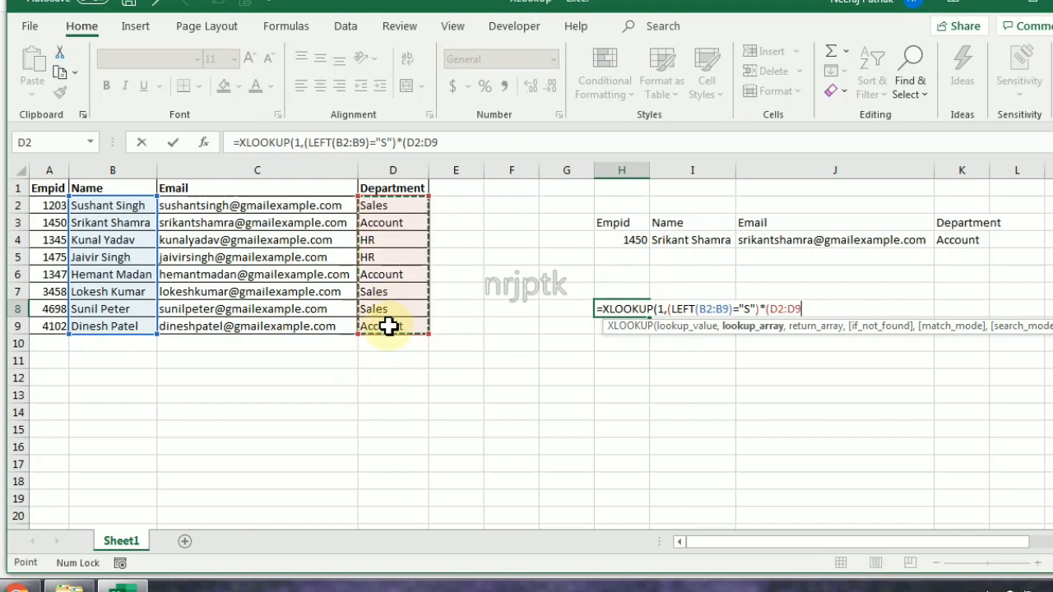
type("=")
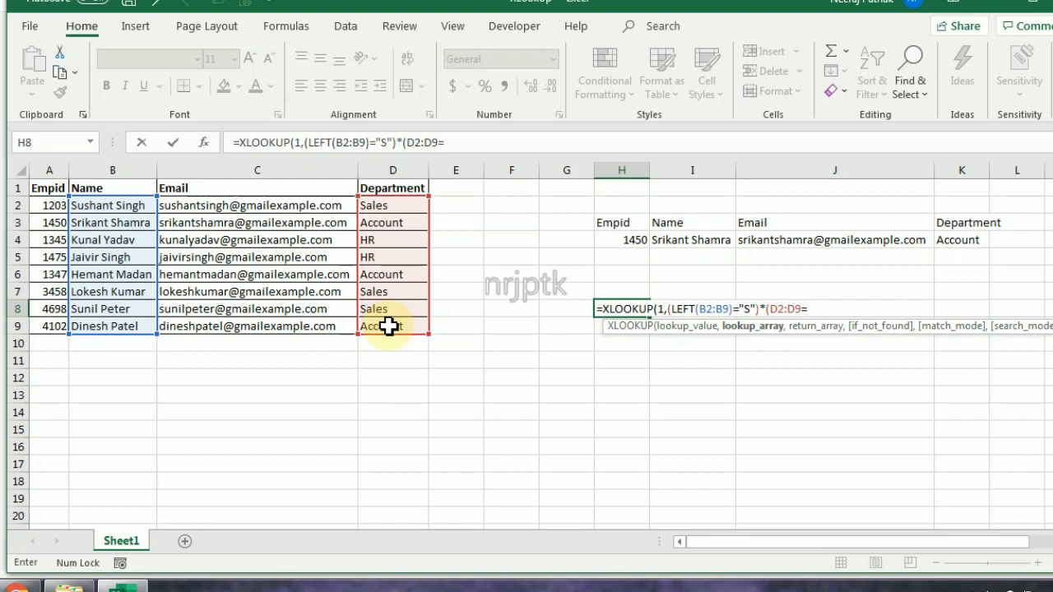
type("\"Account")
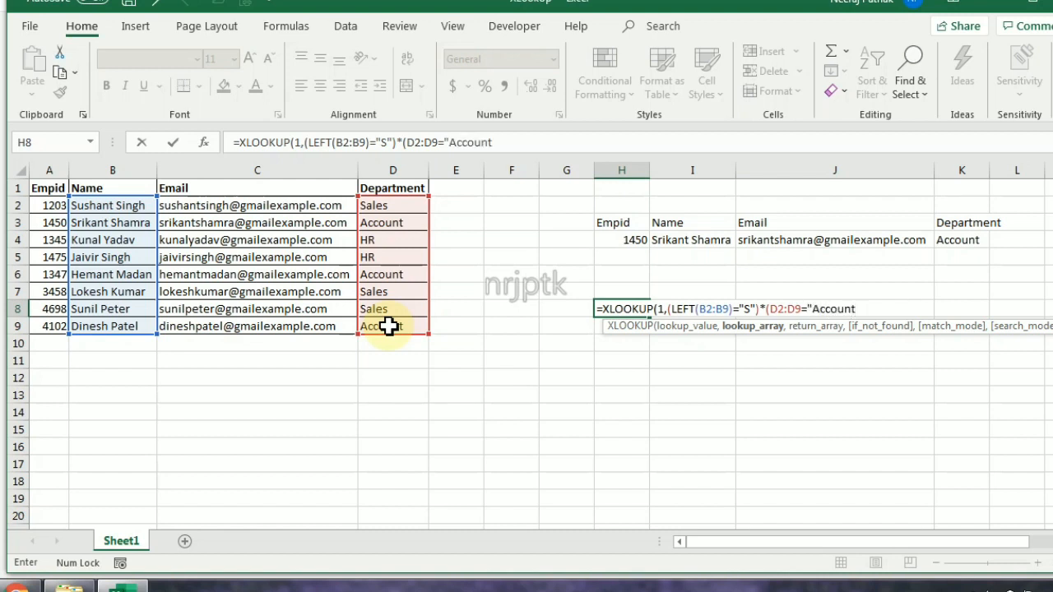
type("\"),")
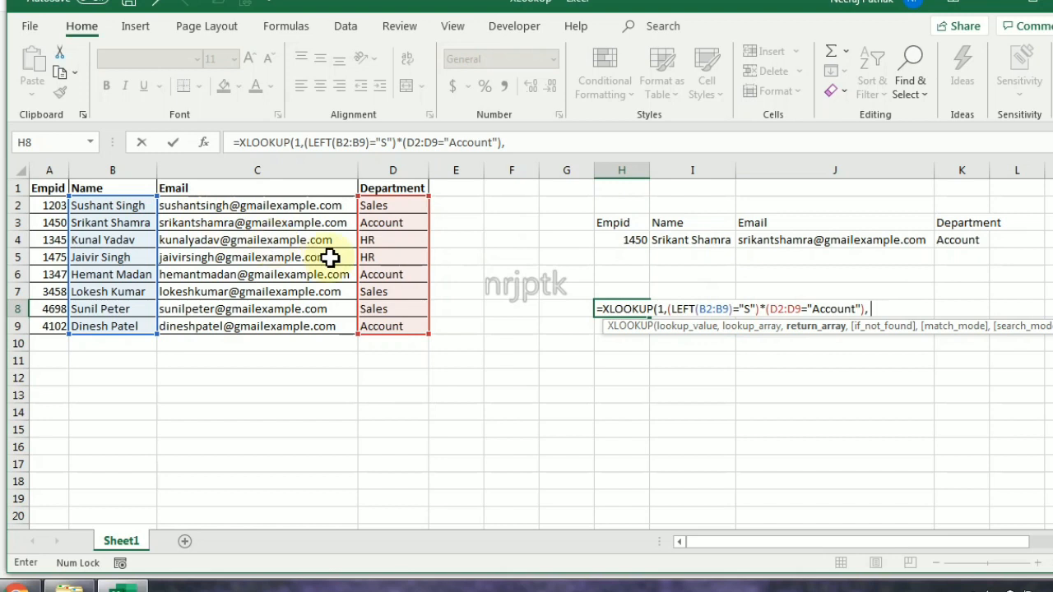
Step: Use the email range C2:C9 as the return array and enter the formula in H8
type(",")
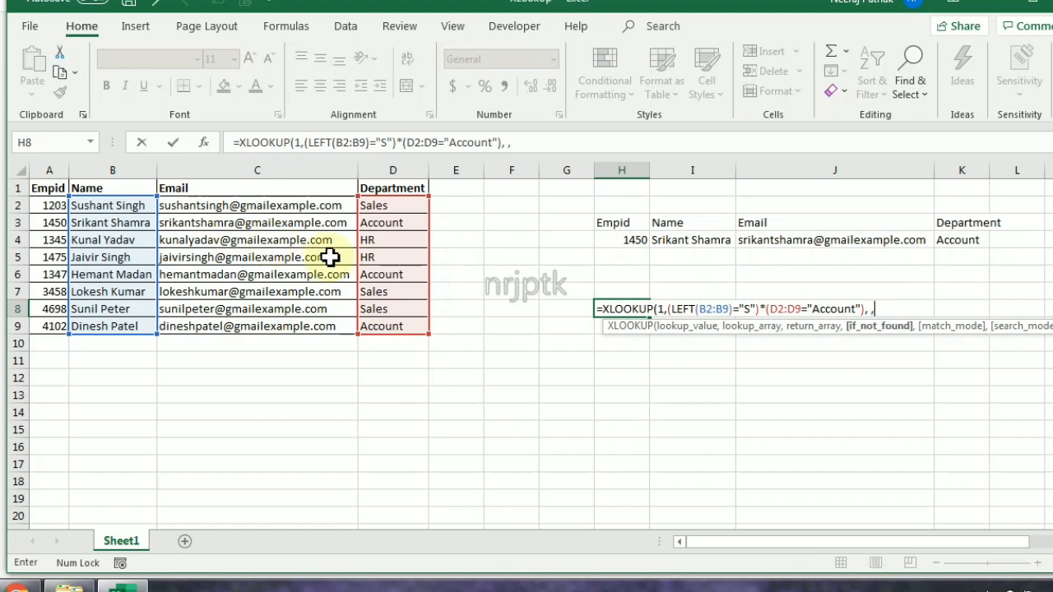
key("BackSpace")
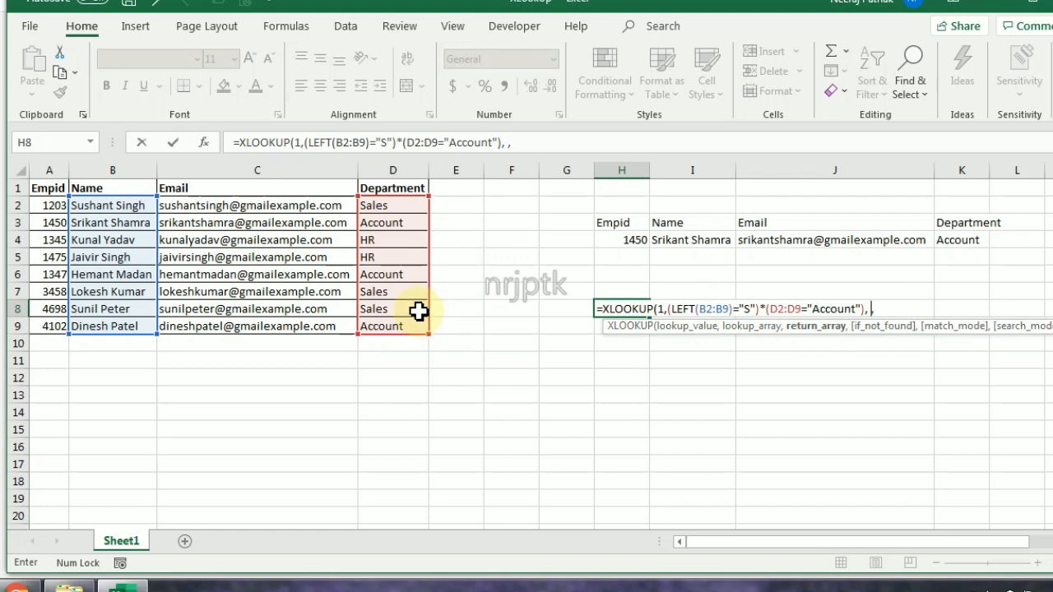
left_click_drag(242, 205, 258, 327)
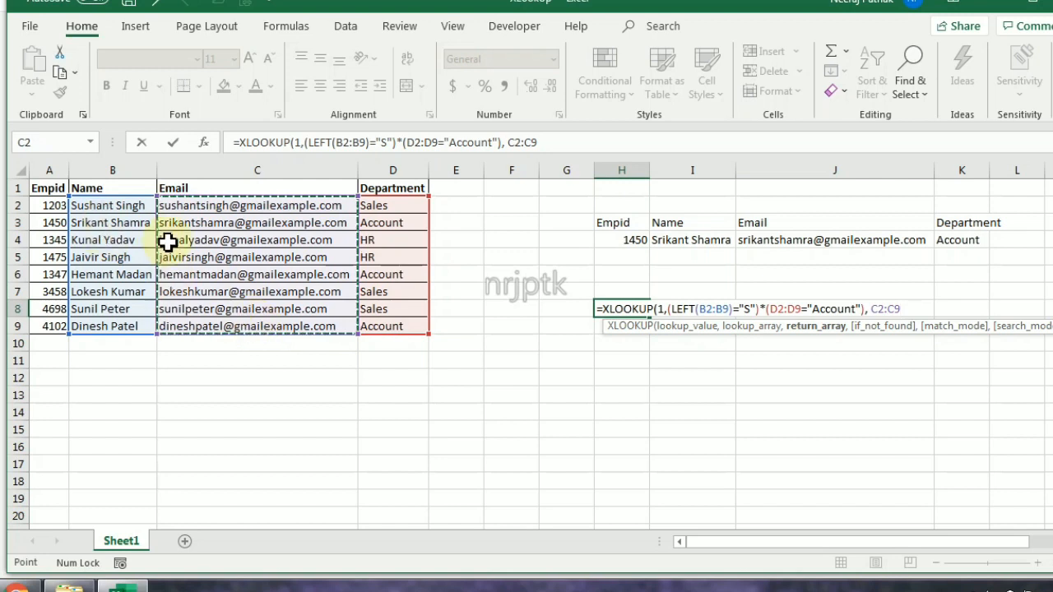
key("ctrl+Return")
Step: Change the return array of the H8 XLOOKUP to the name range B2:B9
key("F2")
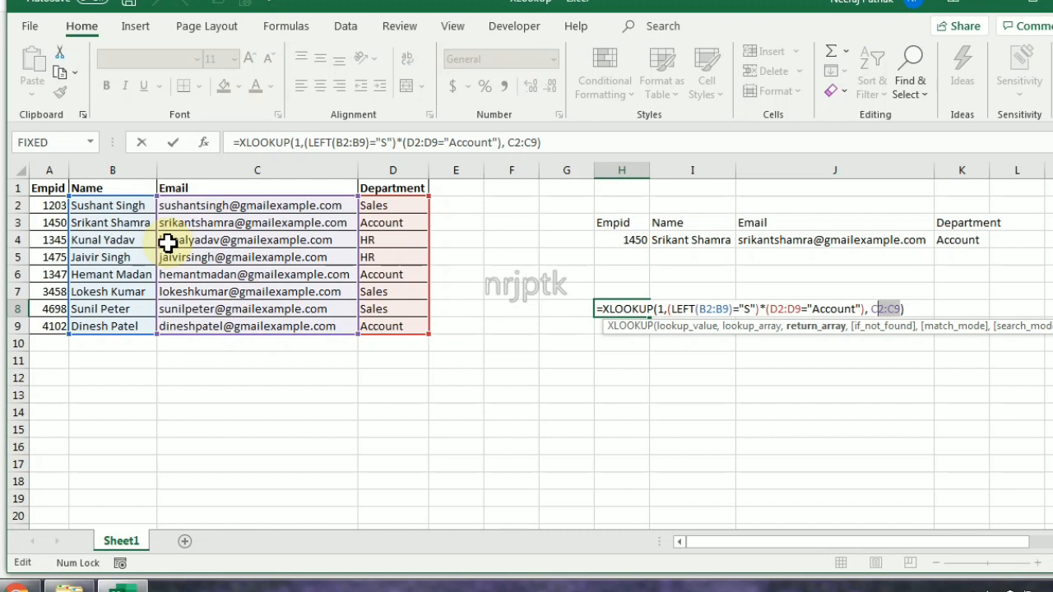
key("BackSpace")
left_click_drag(118, 207, 117, 331)
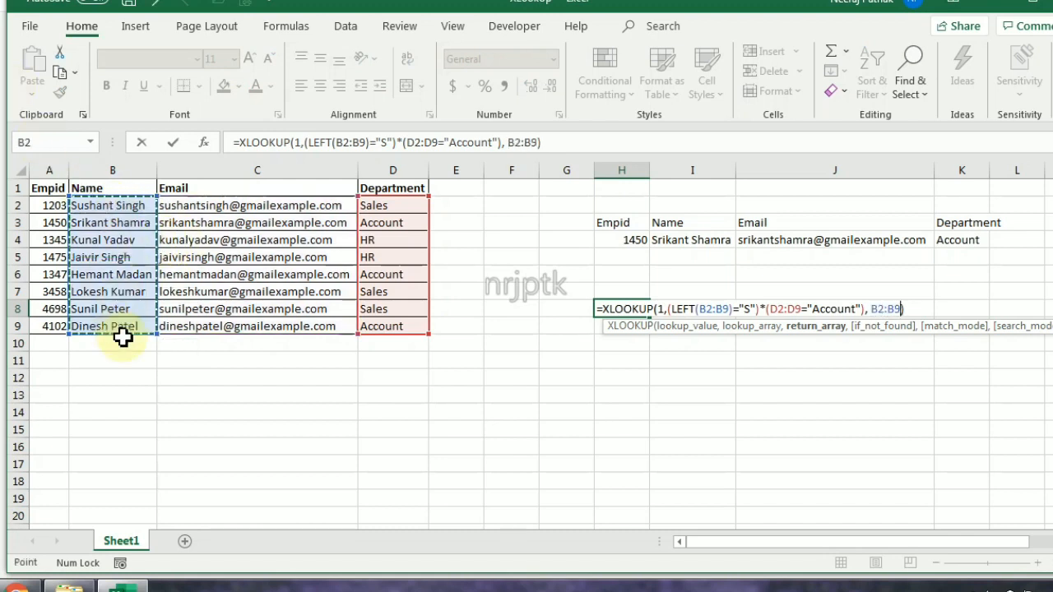
key("Return")
key("Up")
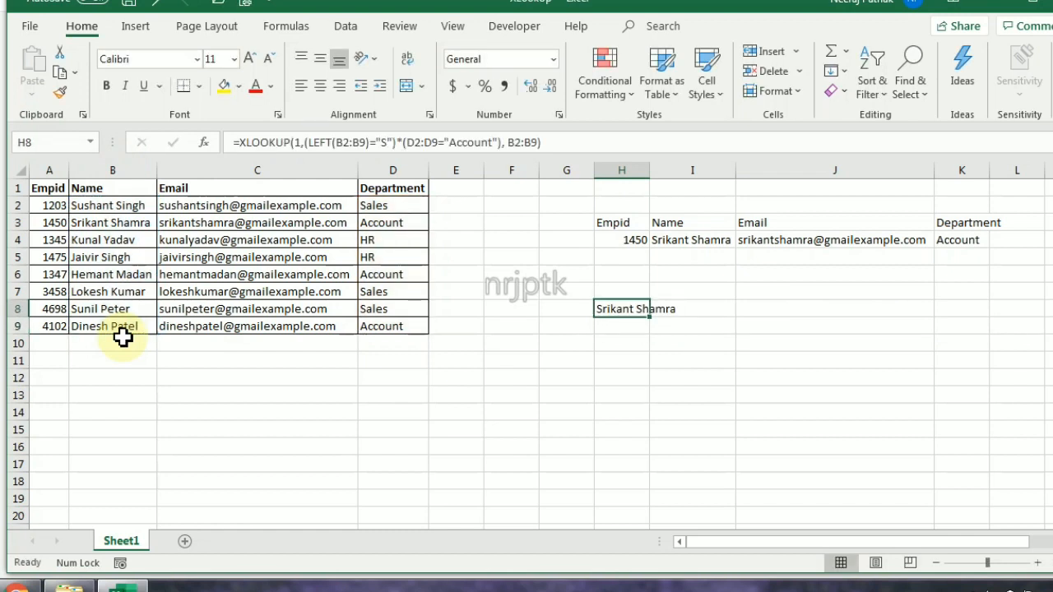
Step: Expand the return array of the H8 XLOOKUP to B2:D9, covering name, email and department
key("F2")
key("Left")
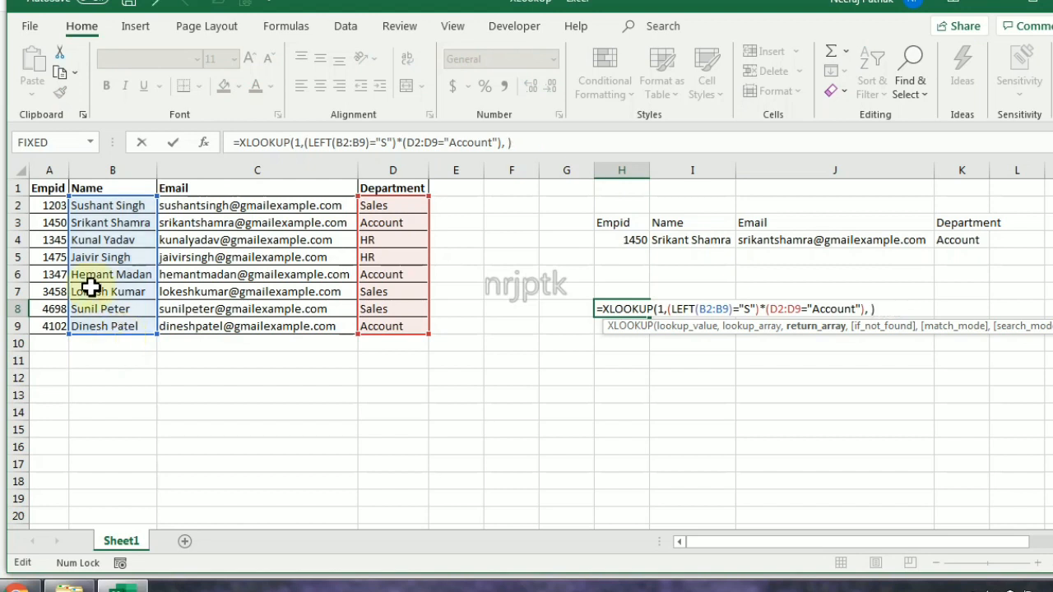
left_click(107, 208)
left_click_drag(107, 208, 406, 322)
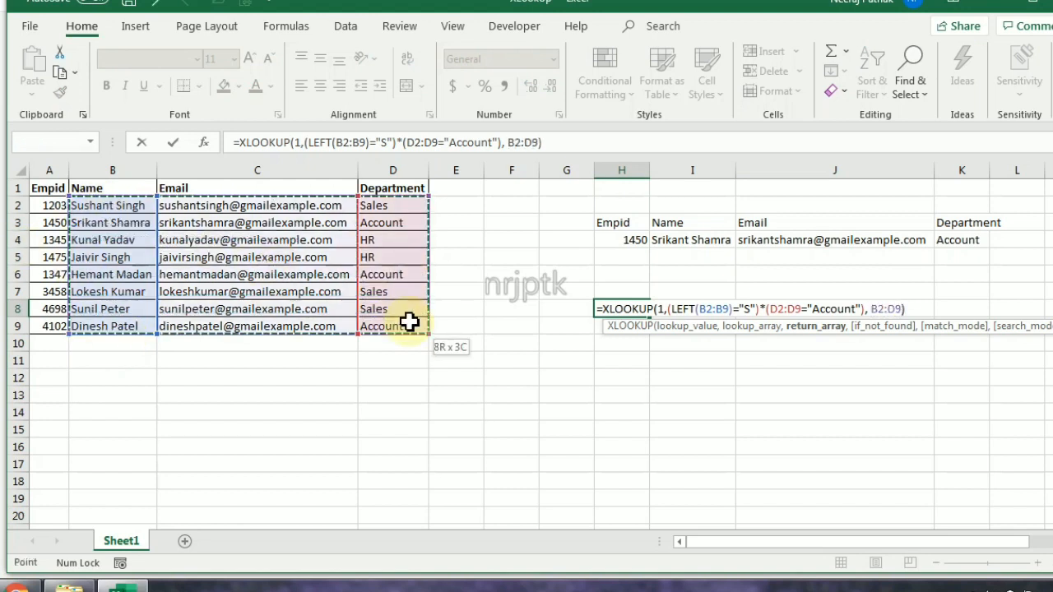
key("ctrl+Return")
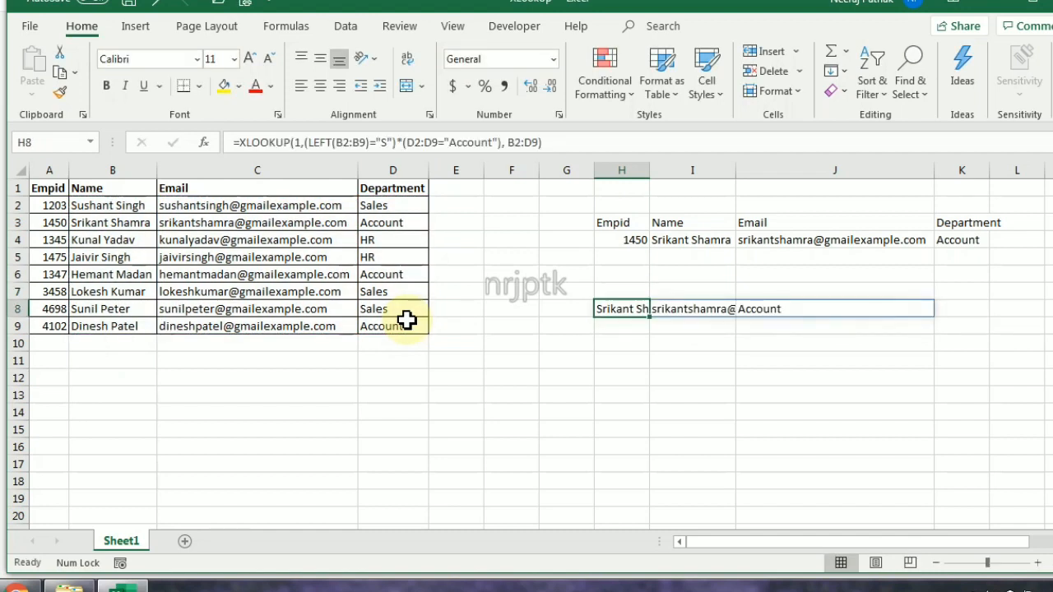
Step: Try to clear the spilled email in I8 and compare the formulas shown for H8, I8 and J8
left_click(725, 306)
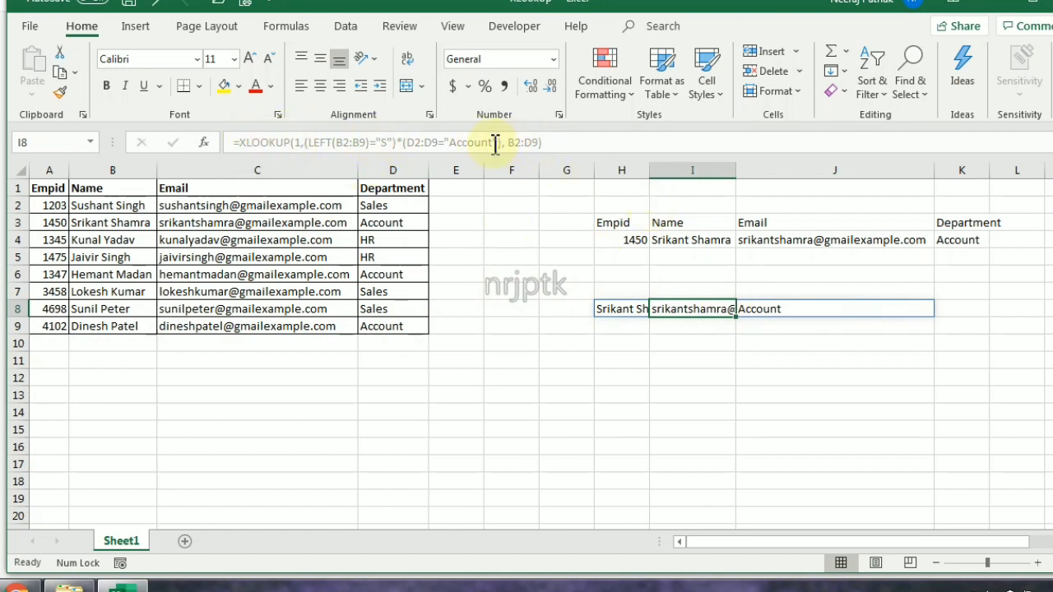
key("BackSpace")
key("Escape")
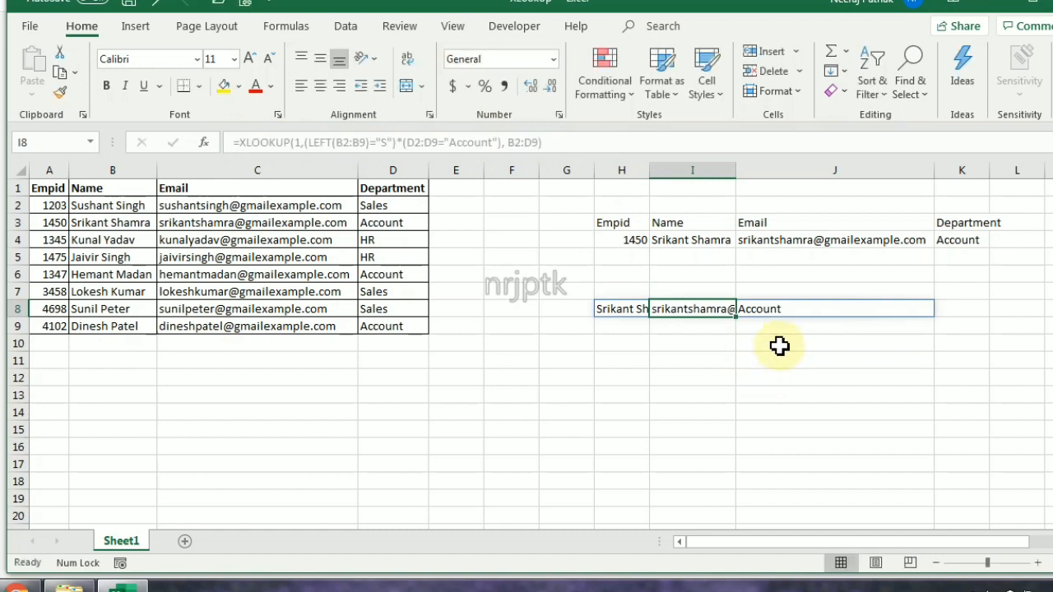
left_click(615, 307)
left_click(692, 312)
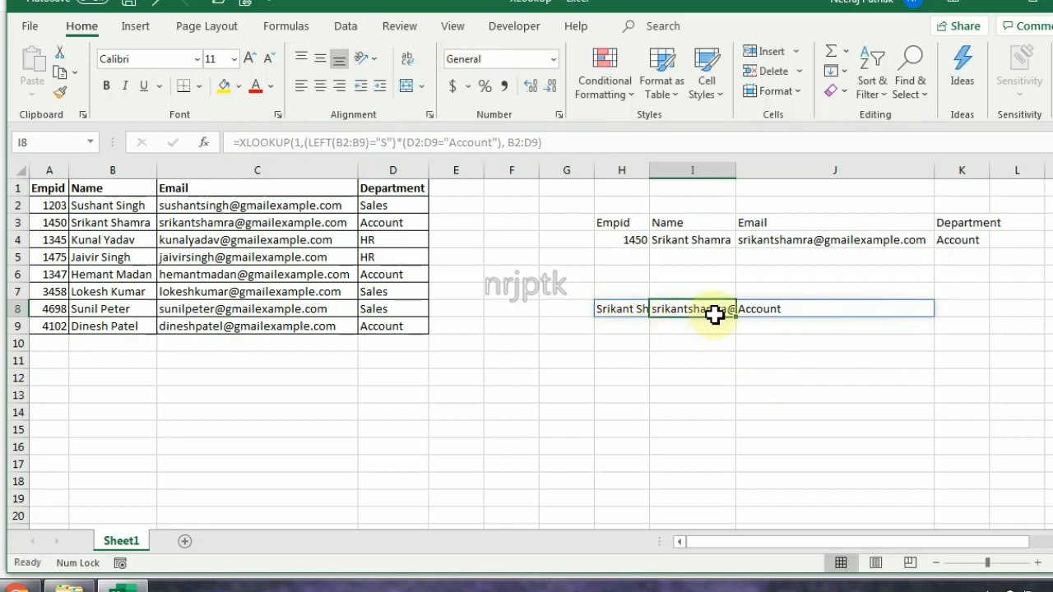
left_click(753, 312)
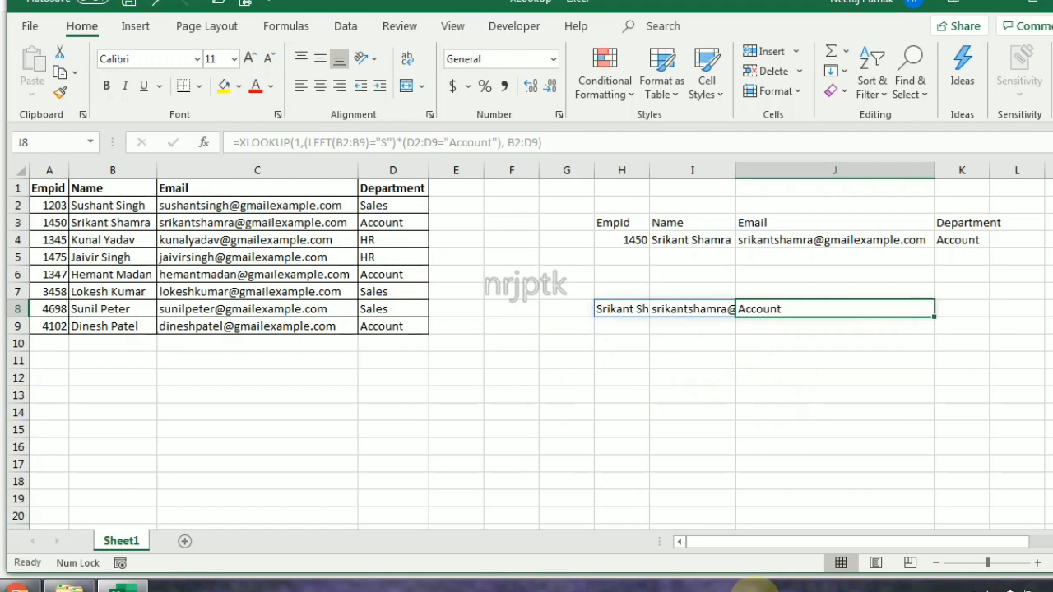
Step: Examine the two-criteria XLOOKUP formula in H8, especially its LEFT(B2:B9)="S" part
left_click(755, 590)
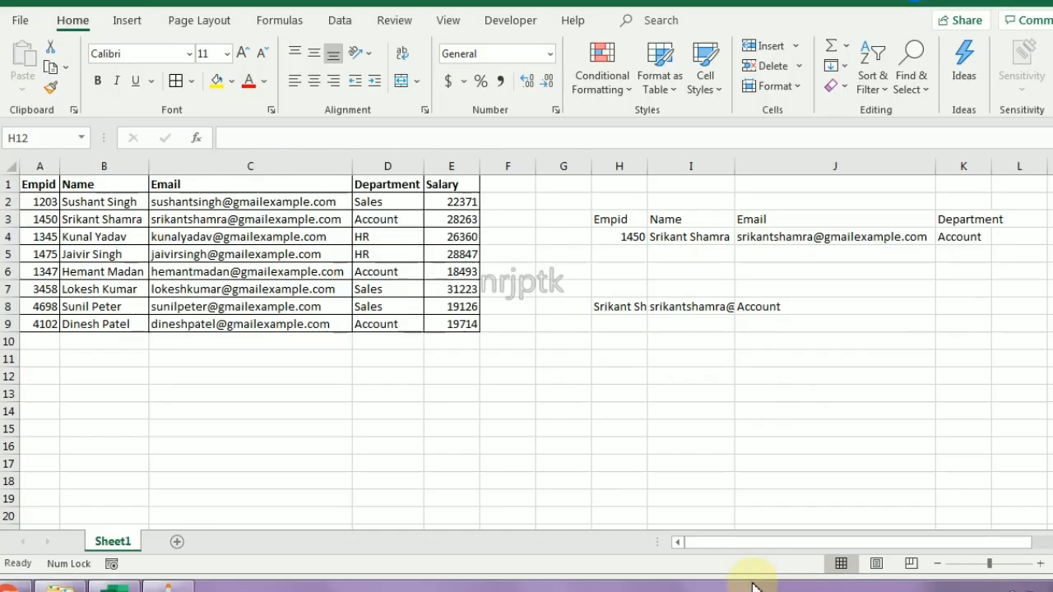
left_click(629, 383)
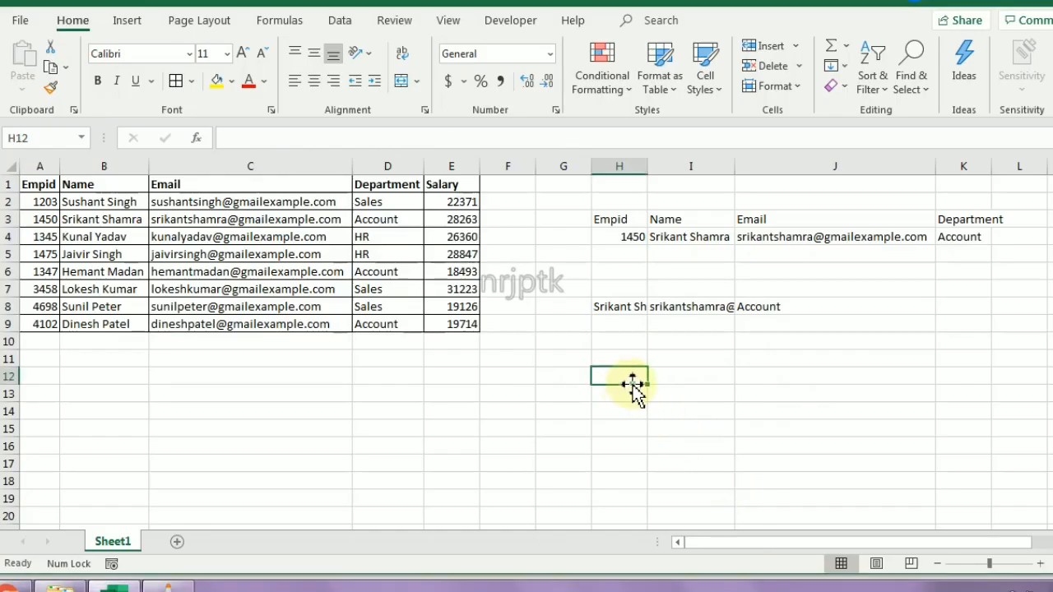
left_click(617, 307)
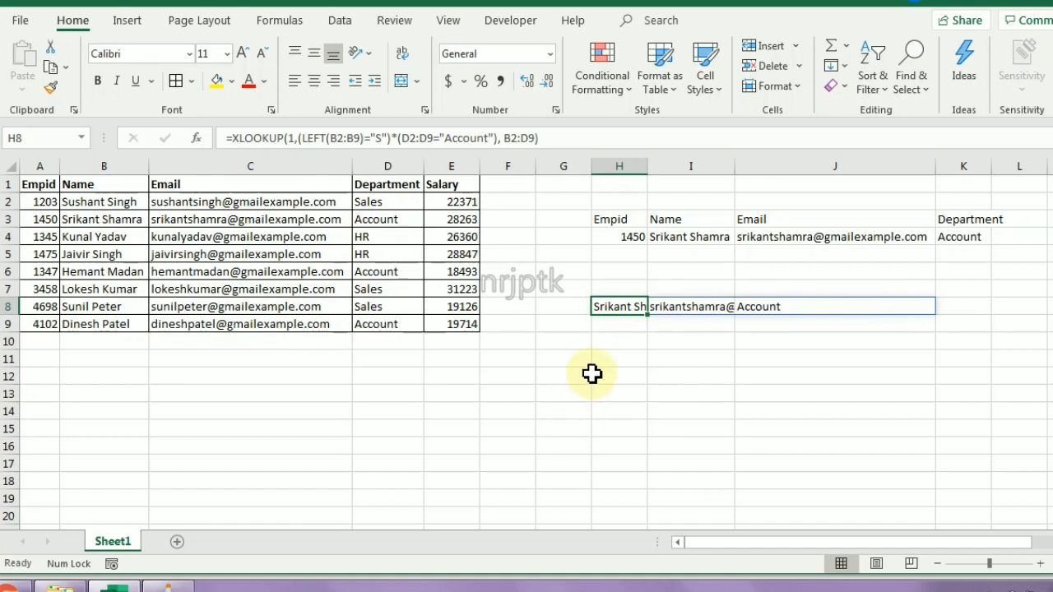
left_click(332, 169)
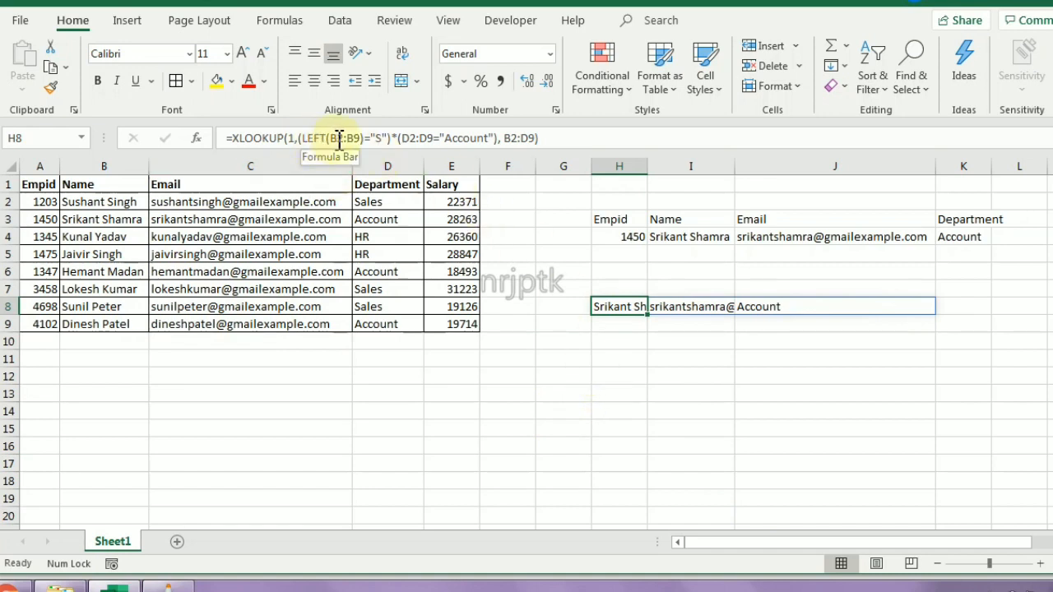
Step: List the cell references B2 in D11 and B3 in D12 below the data table
left_click(364, 360)
type("B2")
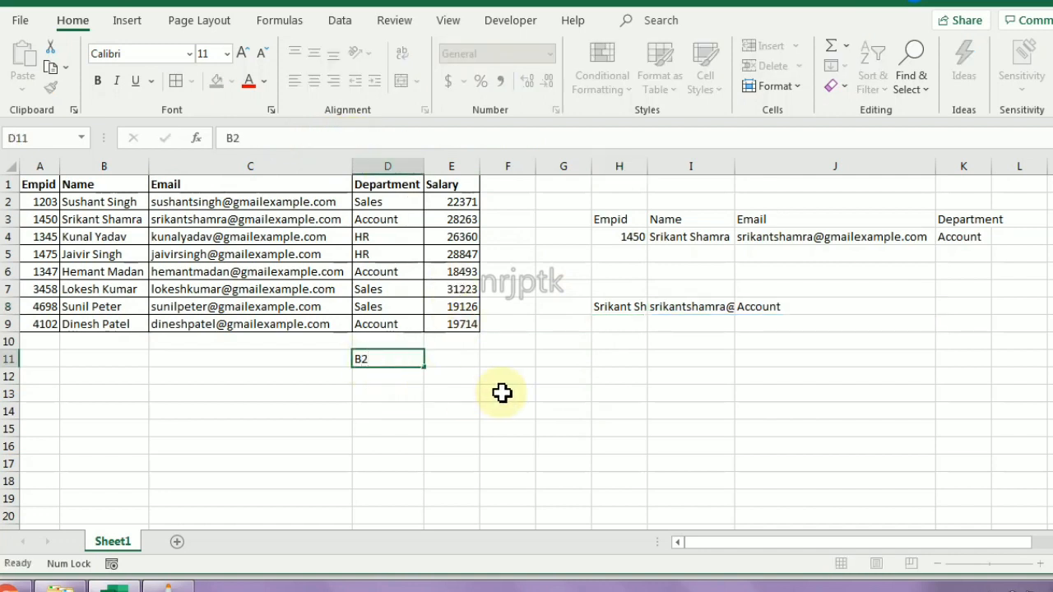
key("Return")
type("B2")
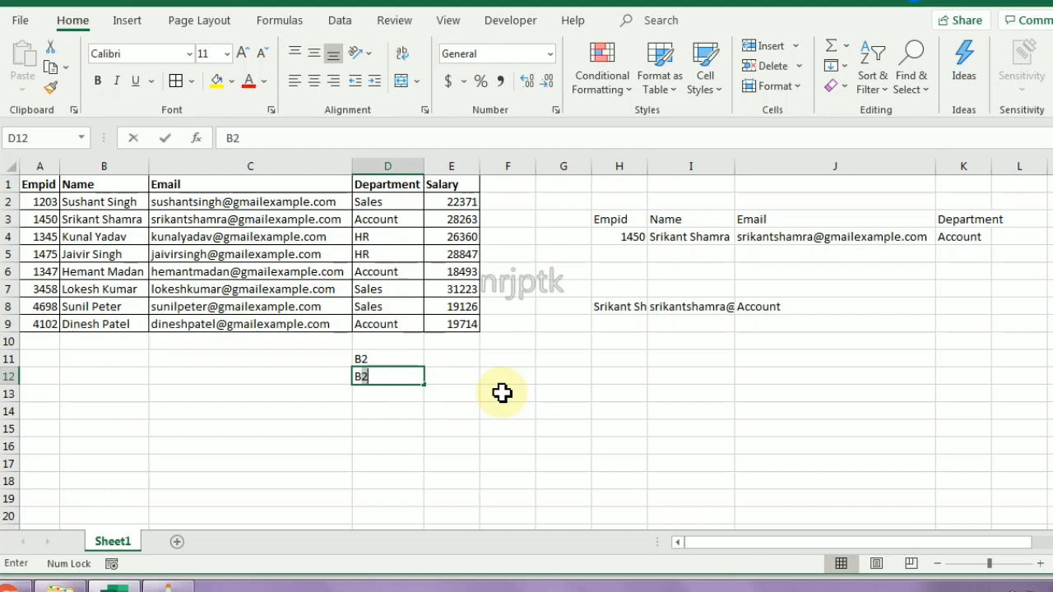
key("Return")
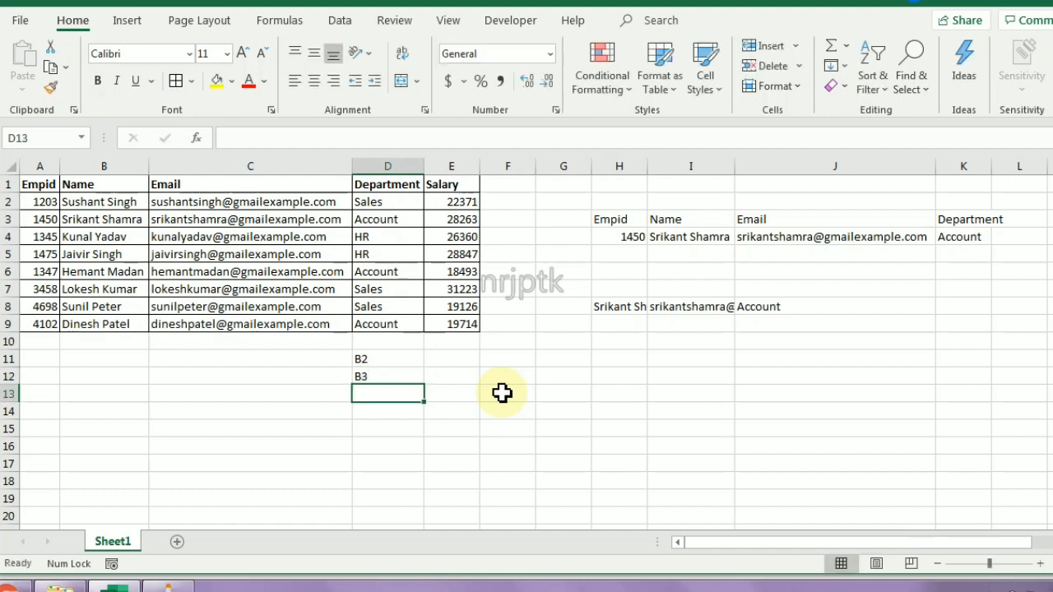
Step: Continue the reference list in D13:D17 with B4, B6, B7, B8 and B9
type("B4")
key("Return")
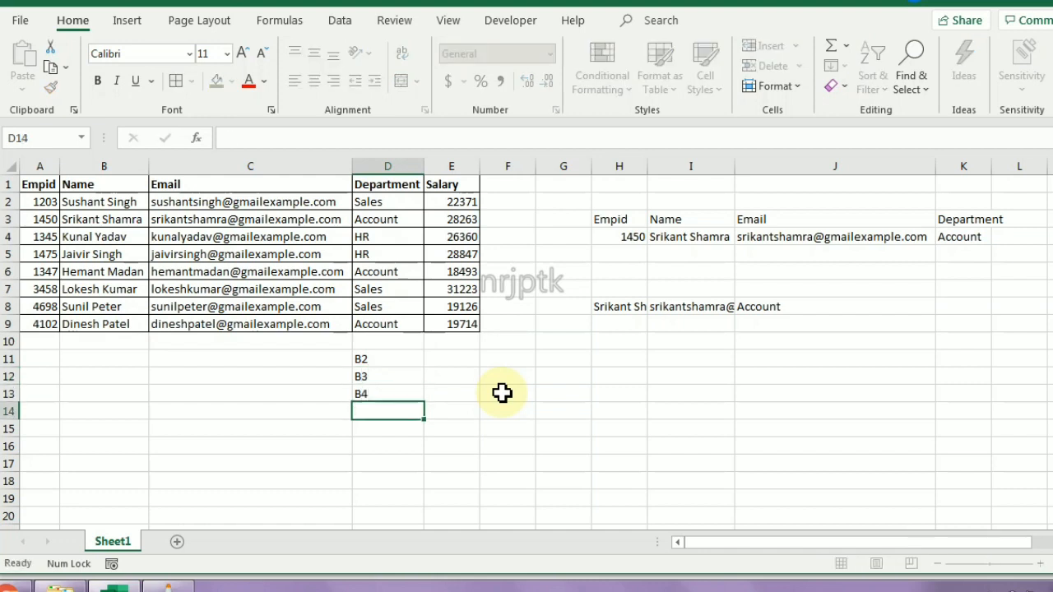
type("B6")
key("Return")
type("B7")
key("Return")
key("Return")
type("B9")
key("Return")
Step: In F11, enter =SUBSTITUTE(D11,"B","D") to turn the B2 reference into its column D counterpart
key("Up")
key("Up")
key("Up")
key("Up")
key("Up")
key("Up")
key("Up")
key("Up")
key("Down")
key("Right")
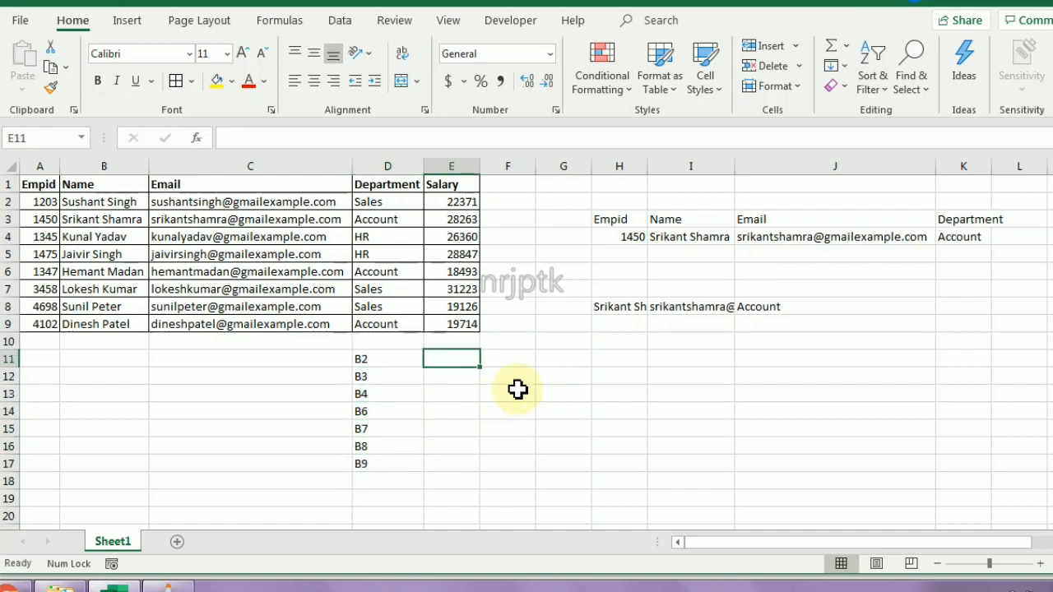
left_click(618, 308)
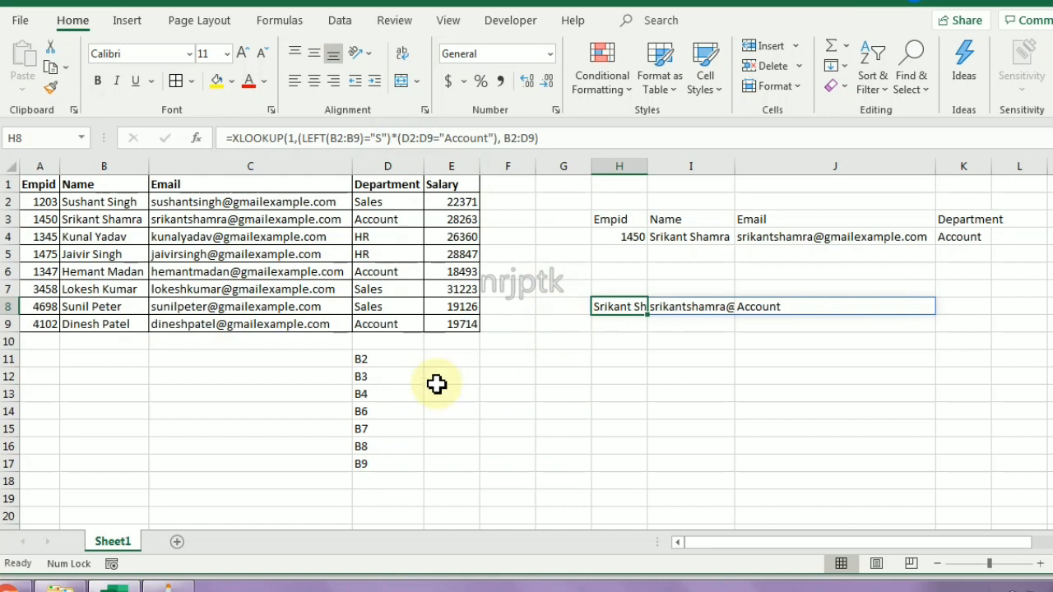
left_click(448, 359)
key("Right")
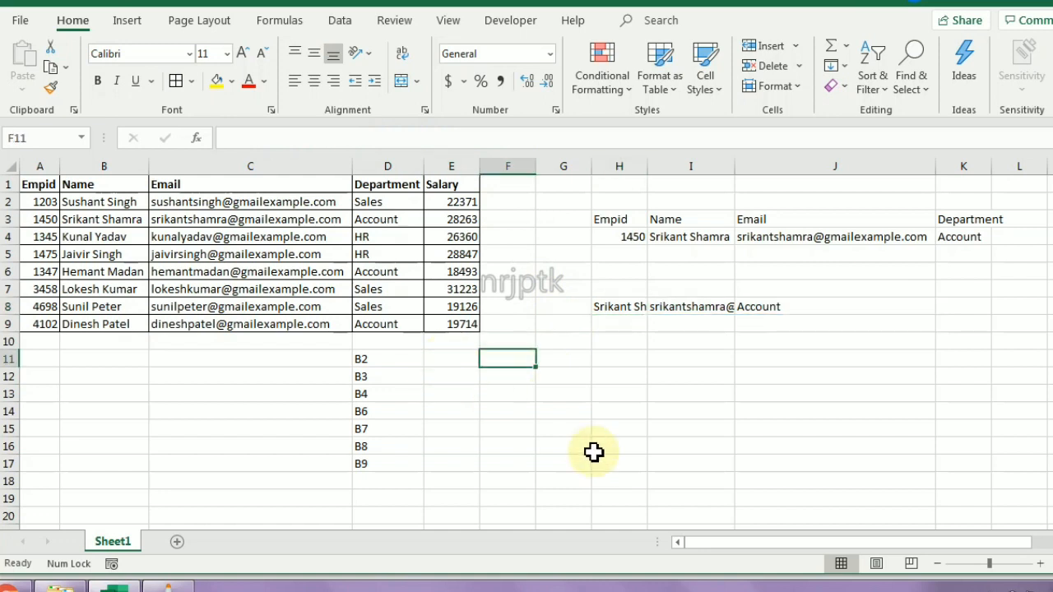
type("=sub")
key("Tab")
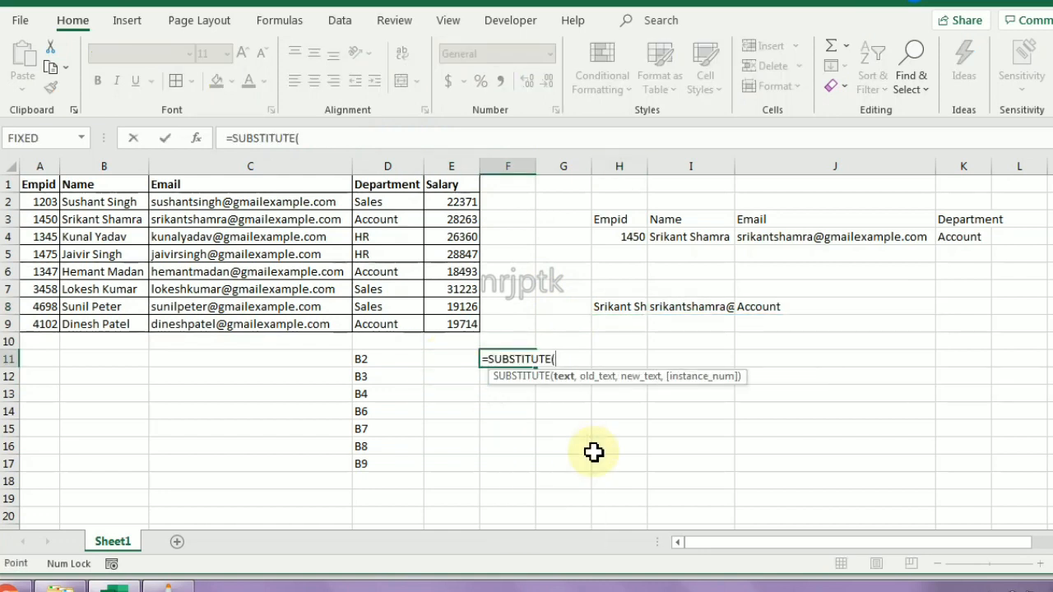
key("Left")
key("Left")
type(",")
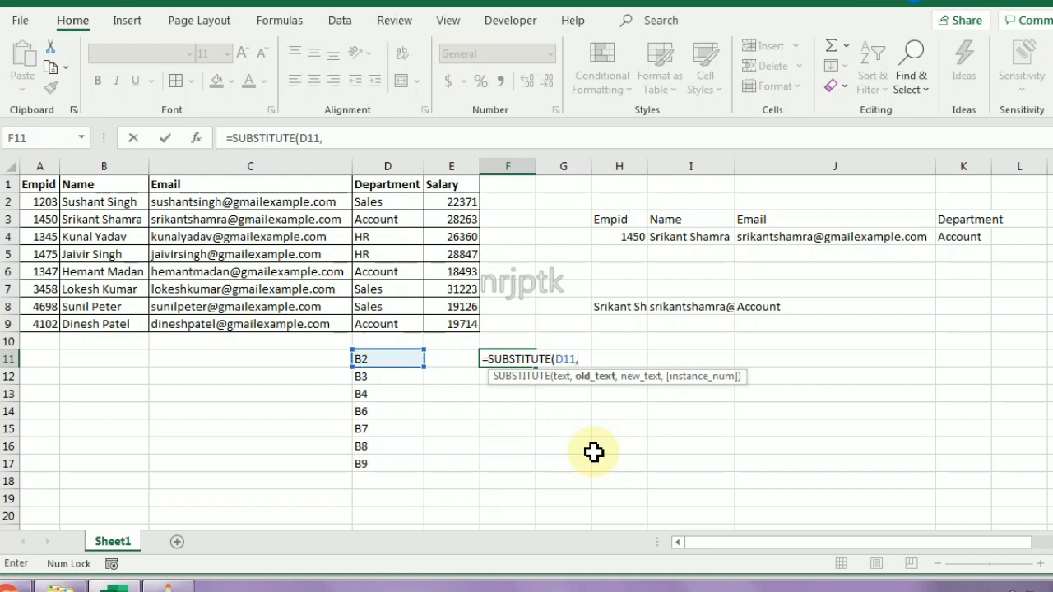
type("\"B\",\"D")
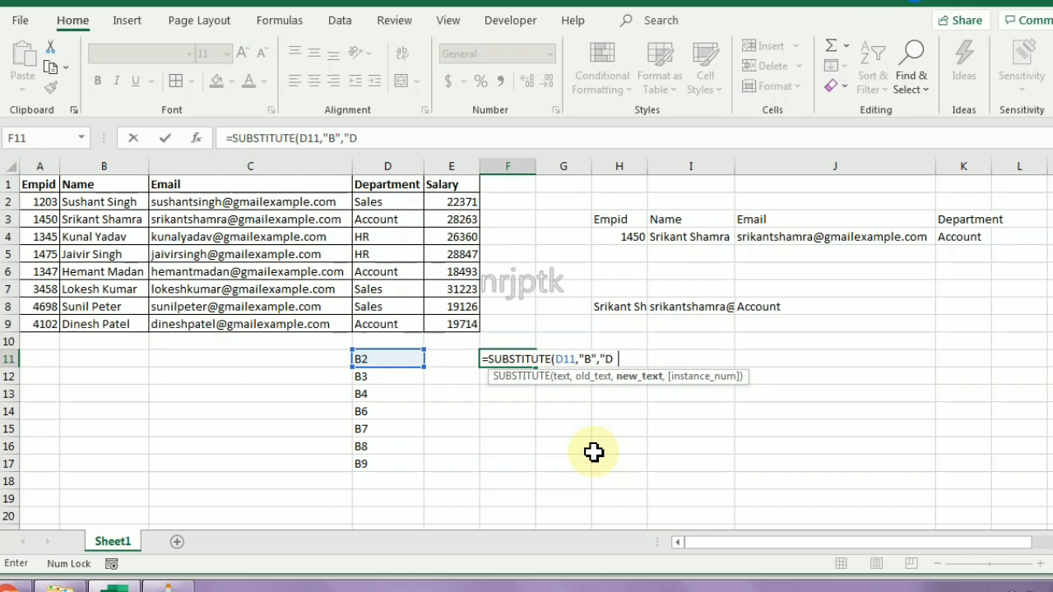
key("ctrl+Return")
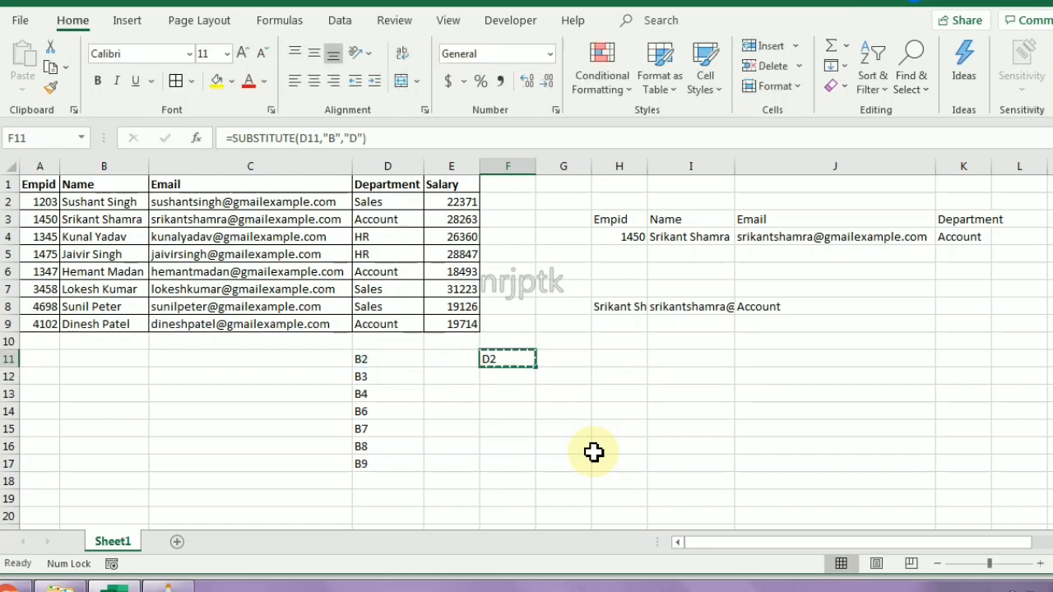
Step: Copy the SUBSTITUTE formula from F11 down to F17 and convert F11:F17 to static values
key("Left")
key("Left")
key("ctrl+Down")
key("Right")
key("Right")
key("ctrl+shift+Up")
type("D2 D3 D4 D6 D7 D8 D9")
key("ctrl+c")
key("ctrl")
key("v")
key("Escape")
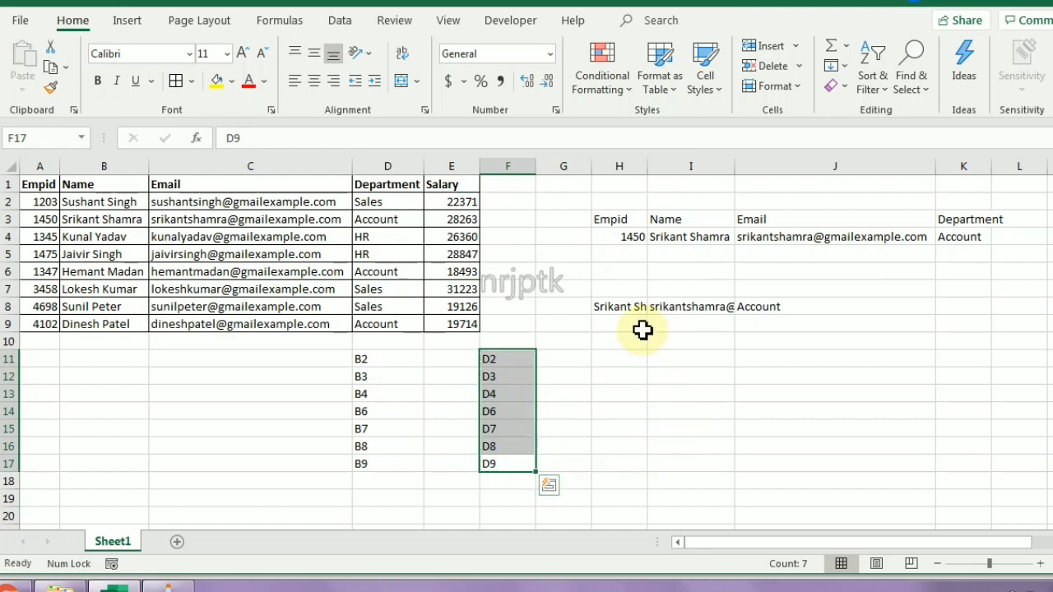
Step: Enter 1 in E11 and E12 as the results of the starts-with-S name test for B2 and B3
left_click(622, 311)
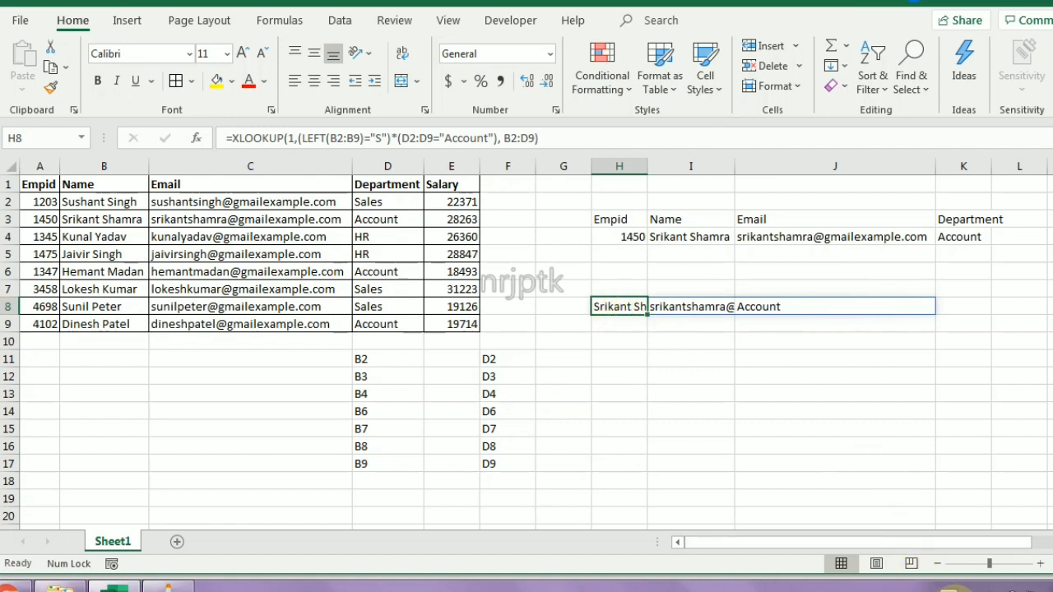
left_click(949, 590)
left_click(949, 590)
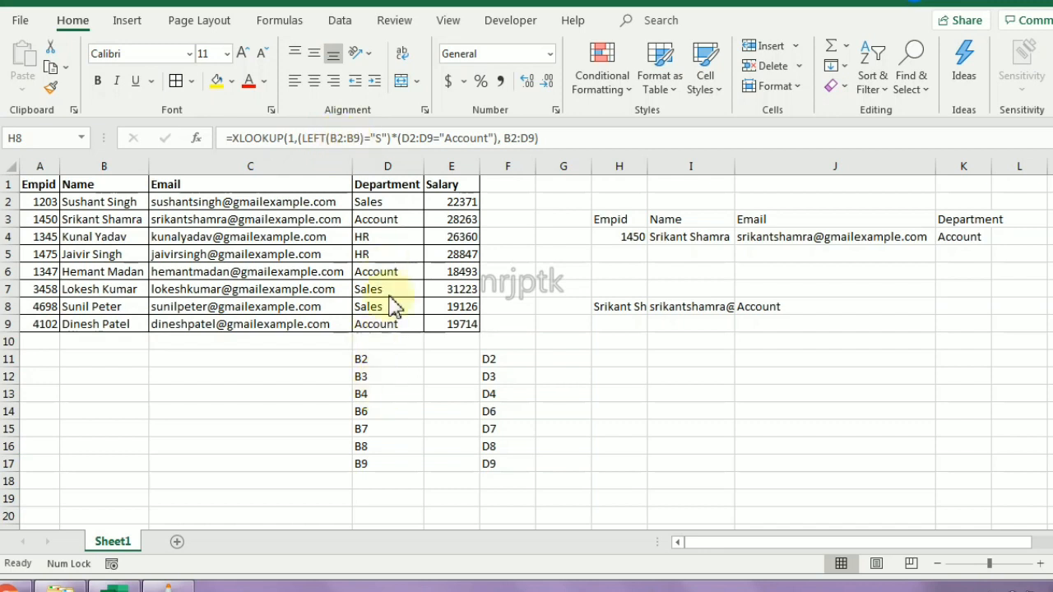
left_click(360, 142)
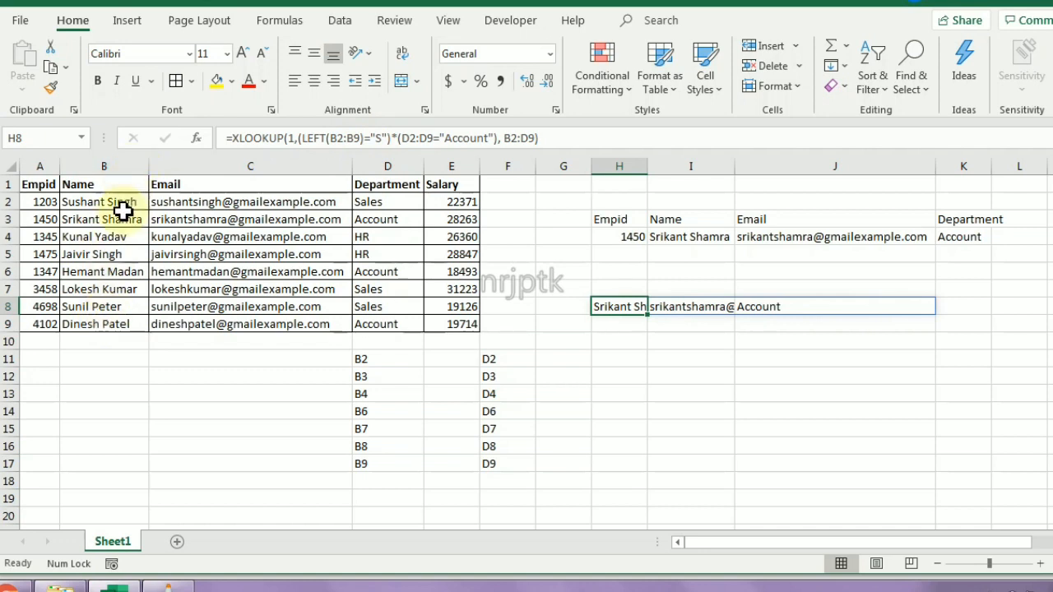
left_click(443, 364)
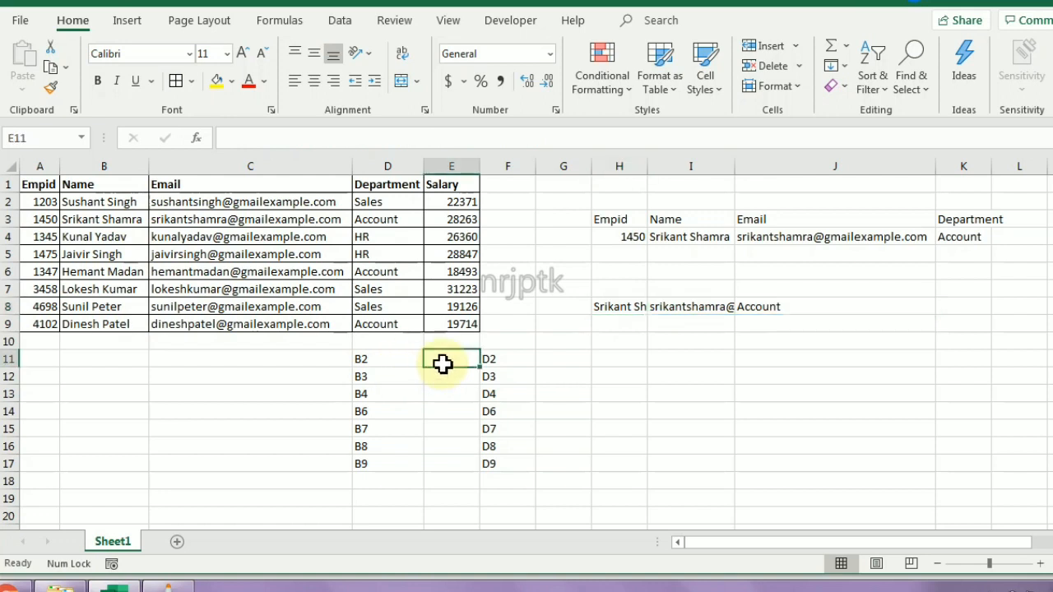
type("1")
key("Return")
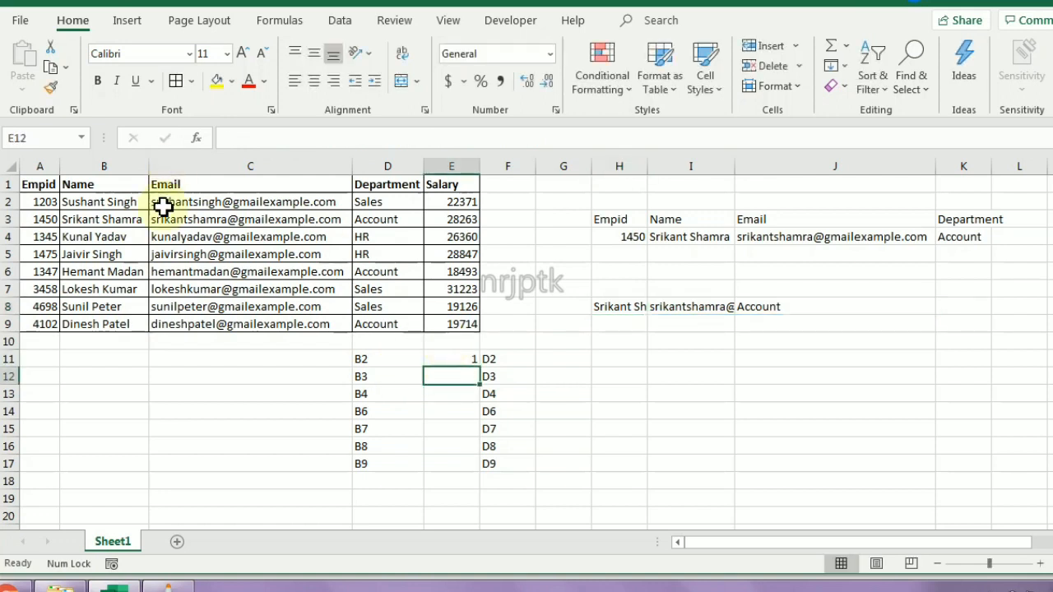
left_click(87, 219)
left_click(451, 376)
type("1")
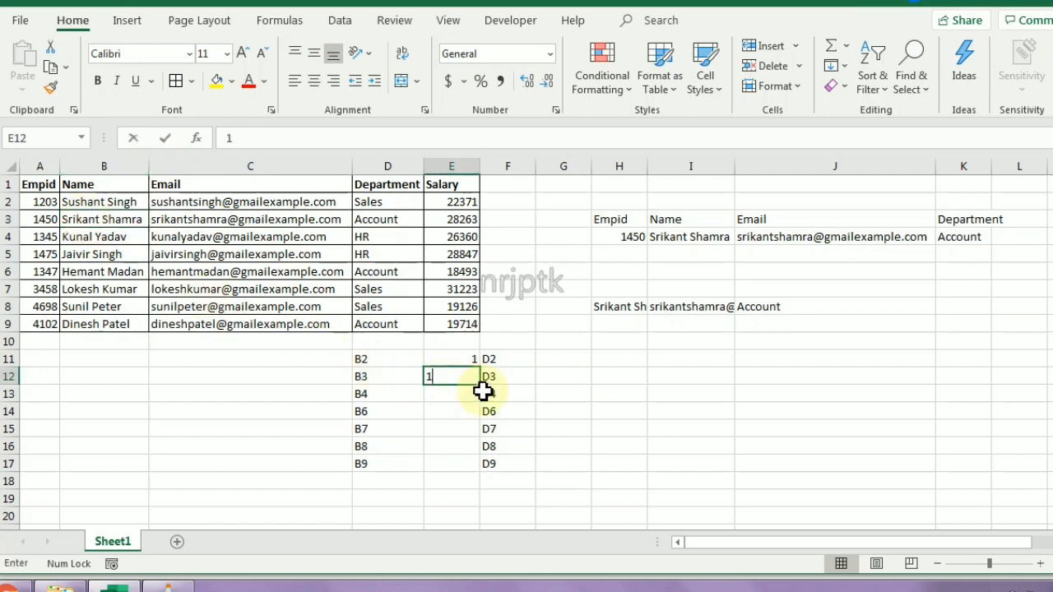
key("Return")
Step: Fill E13:E17 with the remaining name test results 0, 0, 0, 1 and 0
left_click_drag(119, 239, 116, 289)
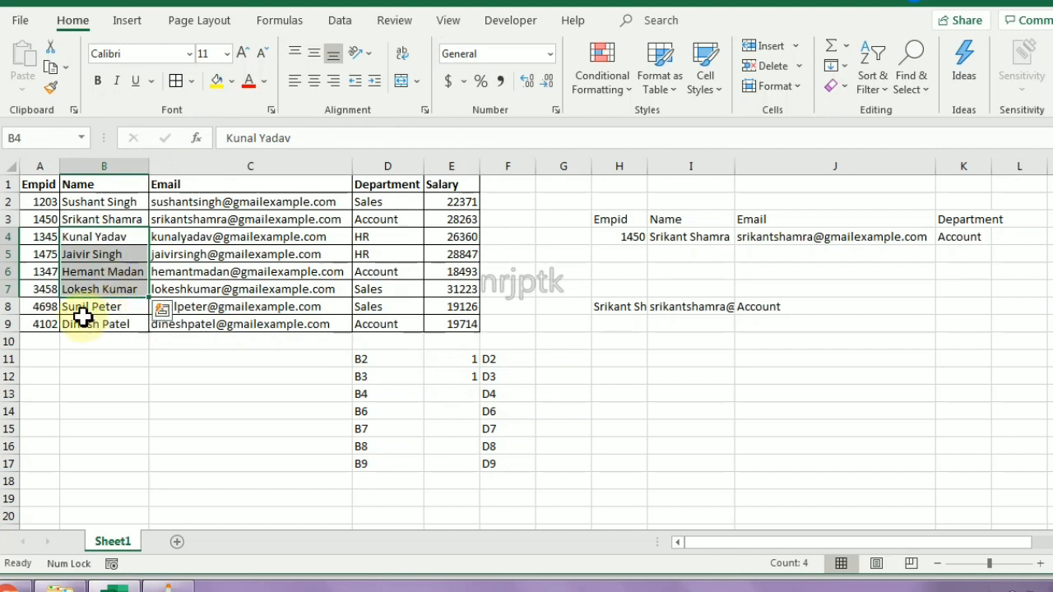
left_click(468, 398)
type("0")
key("Return")
type("0")
key("Return")
type("0")
key("Return")
type("1")
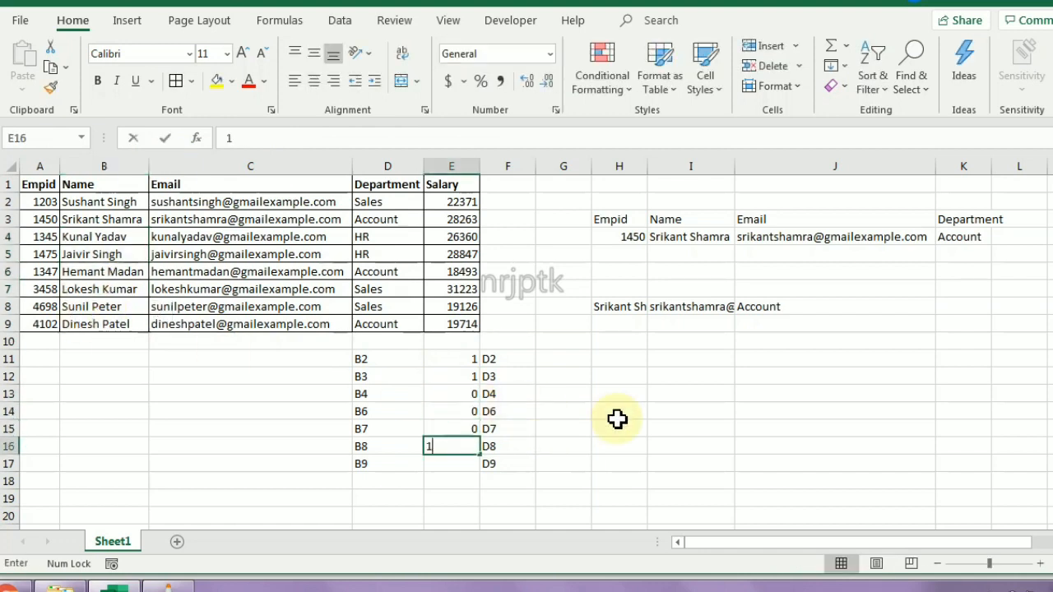
key("Return")
type("0")
key("Return")
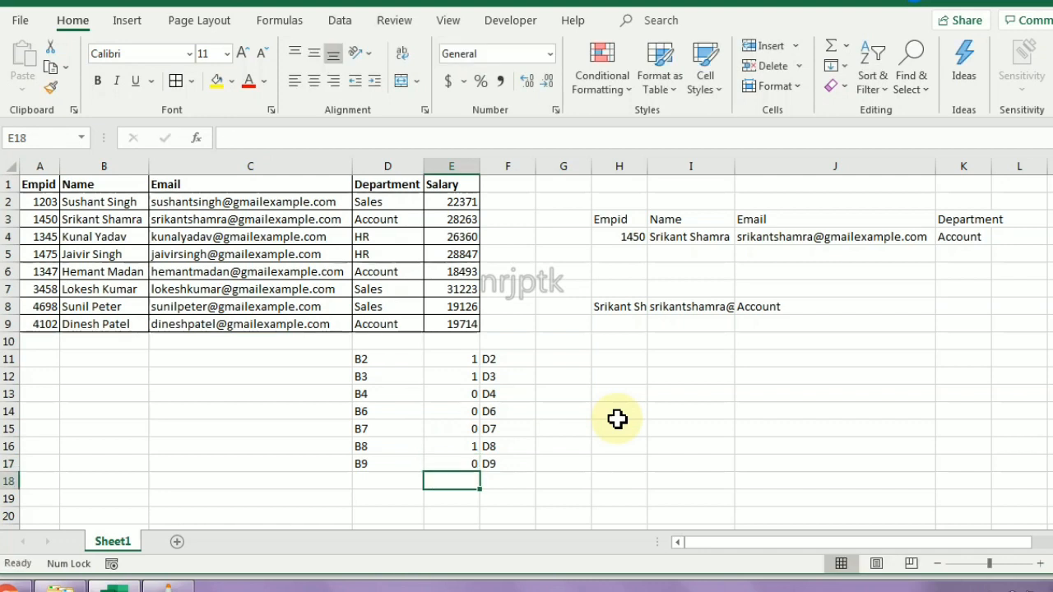
Step: Check the criteria in H8's formula and enter the Account department test results 0 in G11 and 1 in G12
left_click(613, 307)
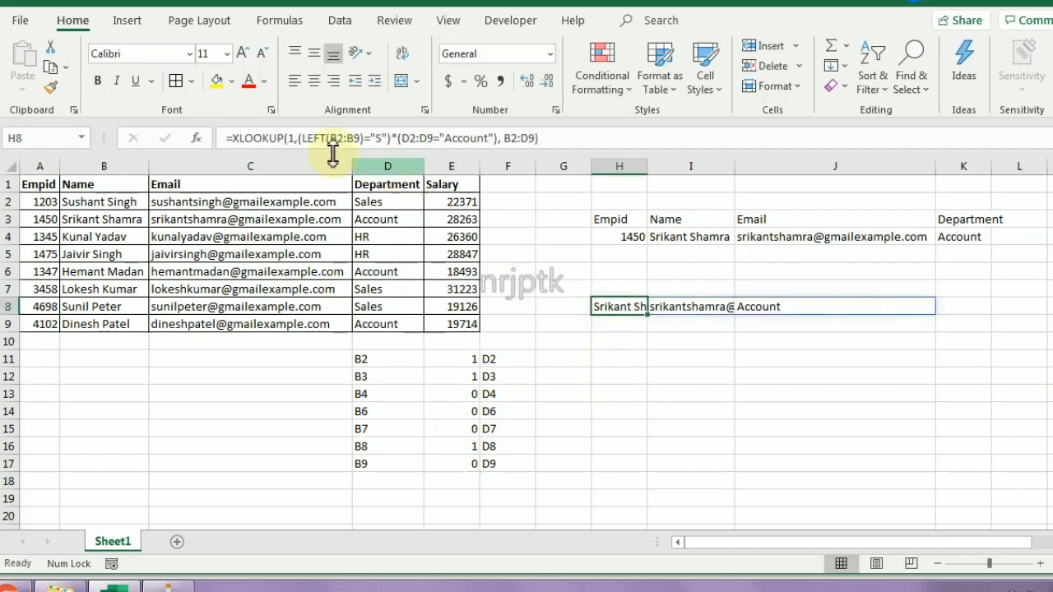
left_click_drag(303, 137, 383, 137)
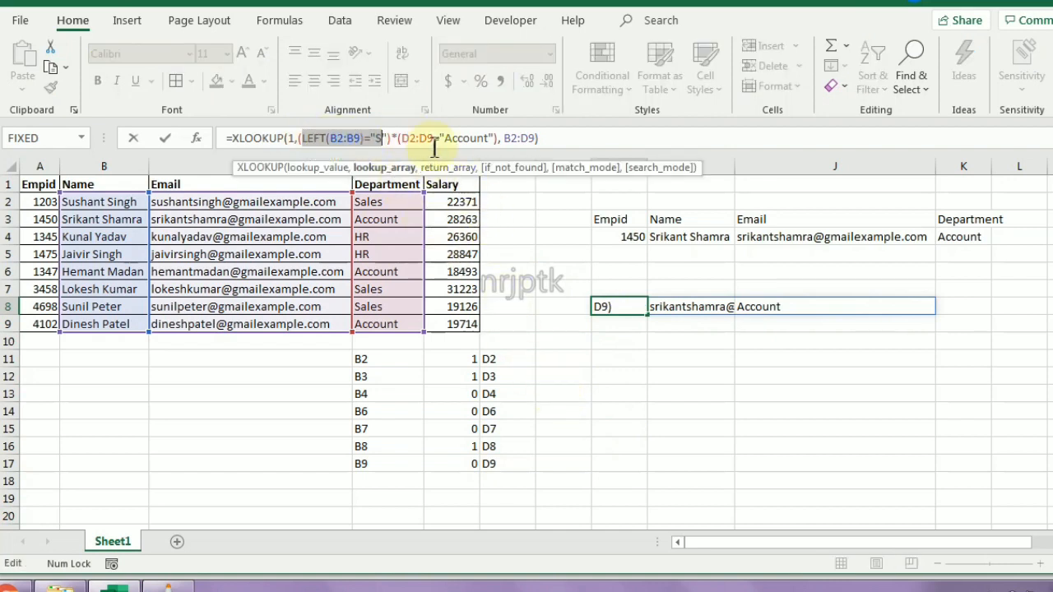
key("Escape")
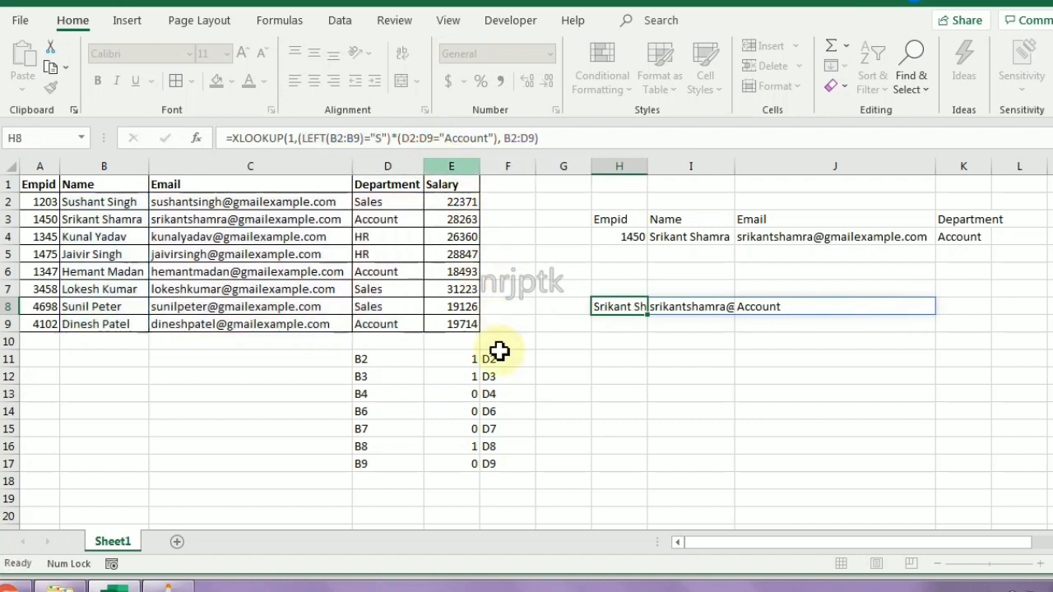
left_click(390, 220)
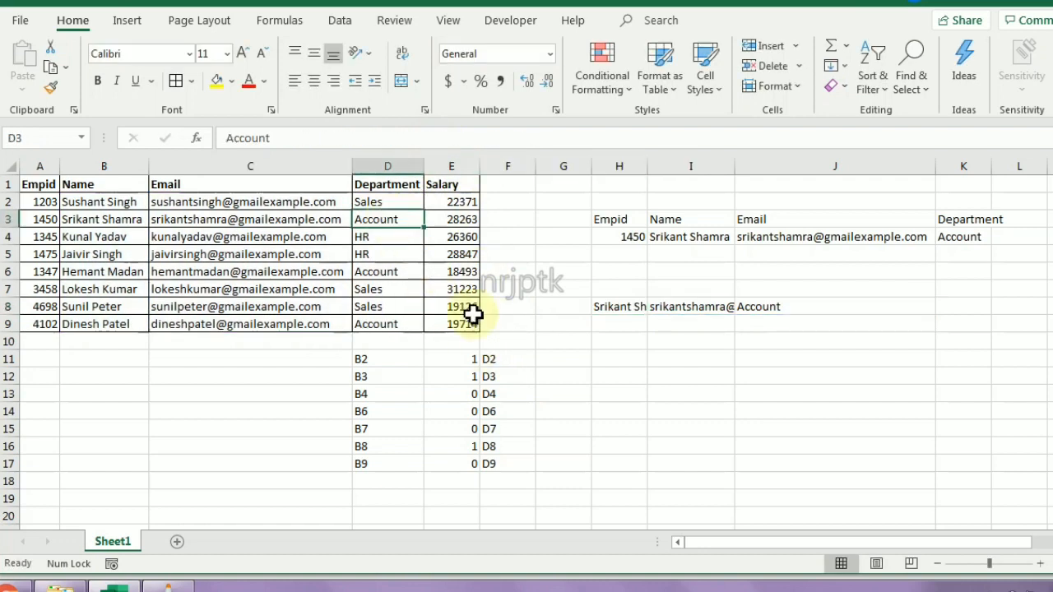
left_click(548, 360)
type("0")
key("Return")
type("10")
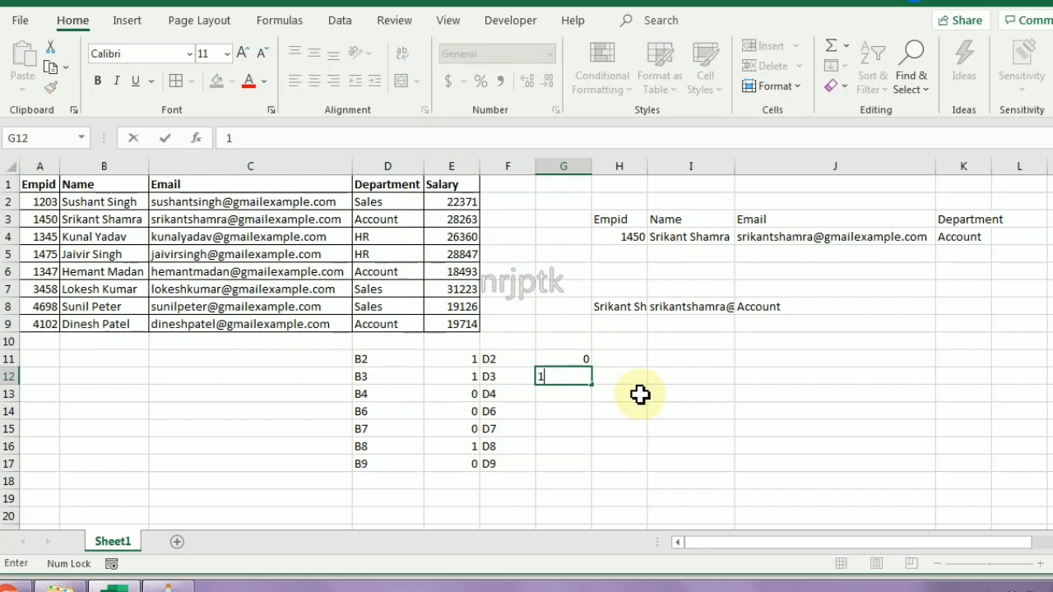
key("Return")
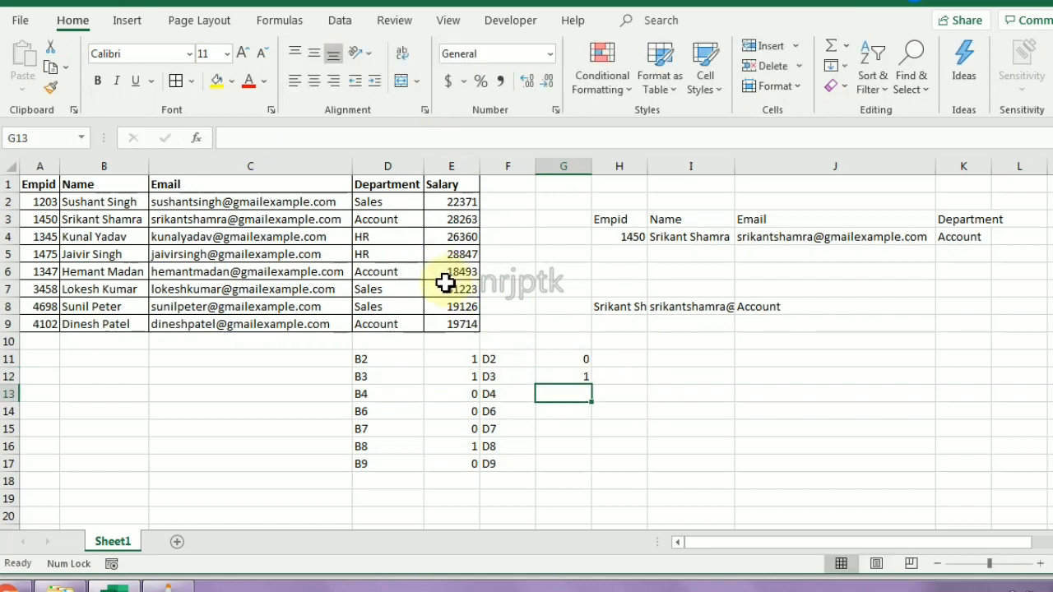
Step: Fill G13:G17 with the remaining department test results 0, 1, 0, 0 and 1, checking the last against D9
left_click(550, 411)
left_click(565, 397)
type("0")
key("Return")
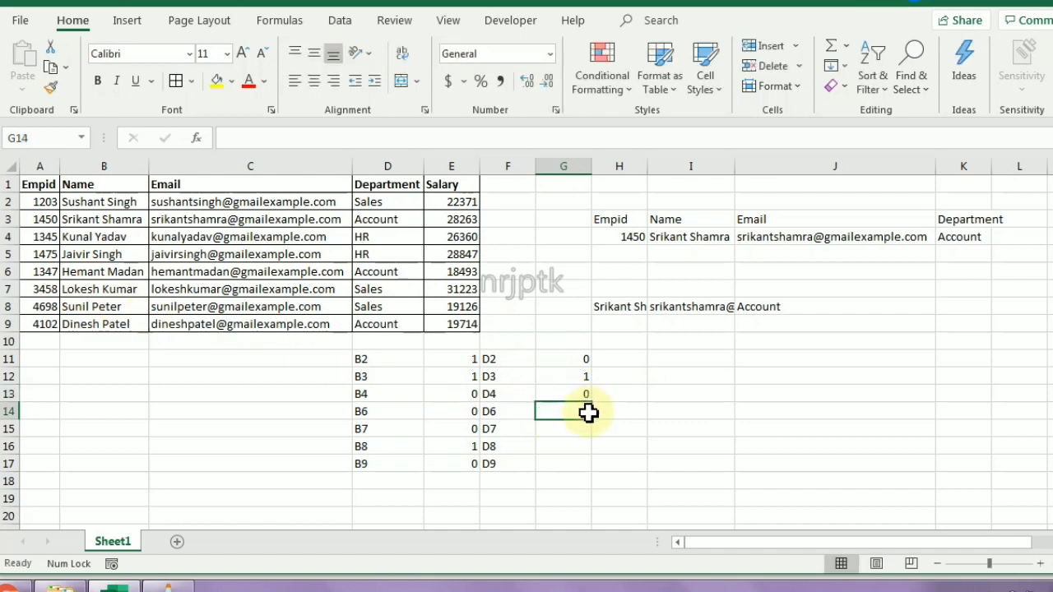
type("1")
key("Return")
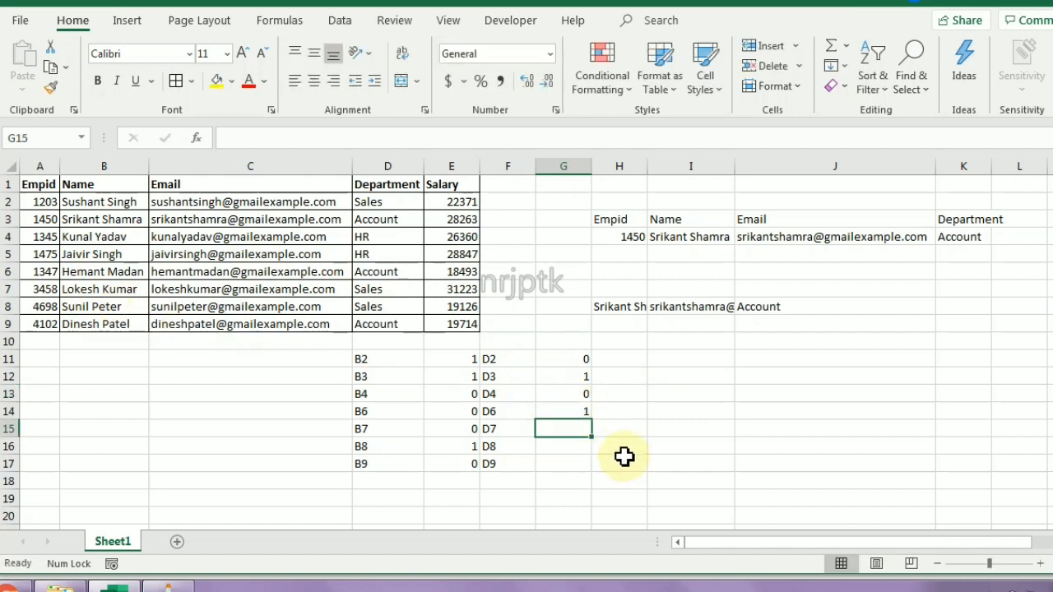
type("0")
key("Return")
type("0")
key("Return")
type("1")
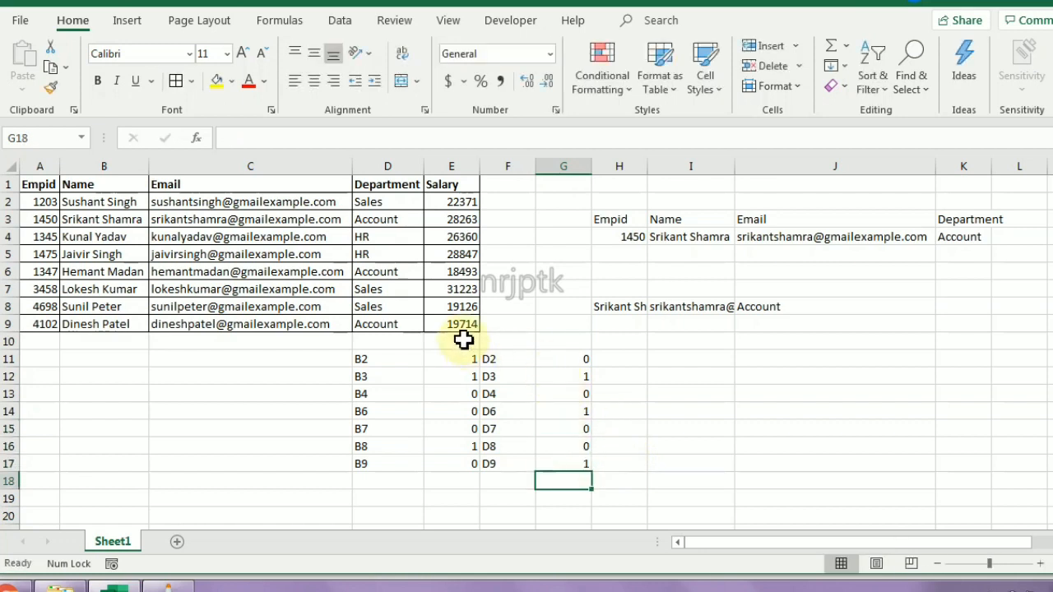
left_click(451, 324)
left_click(395, 323)
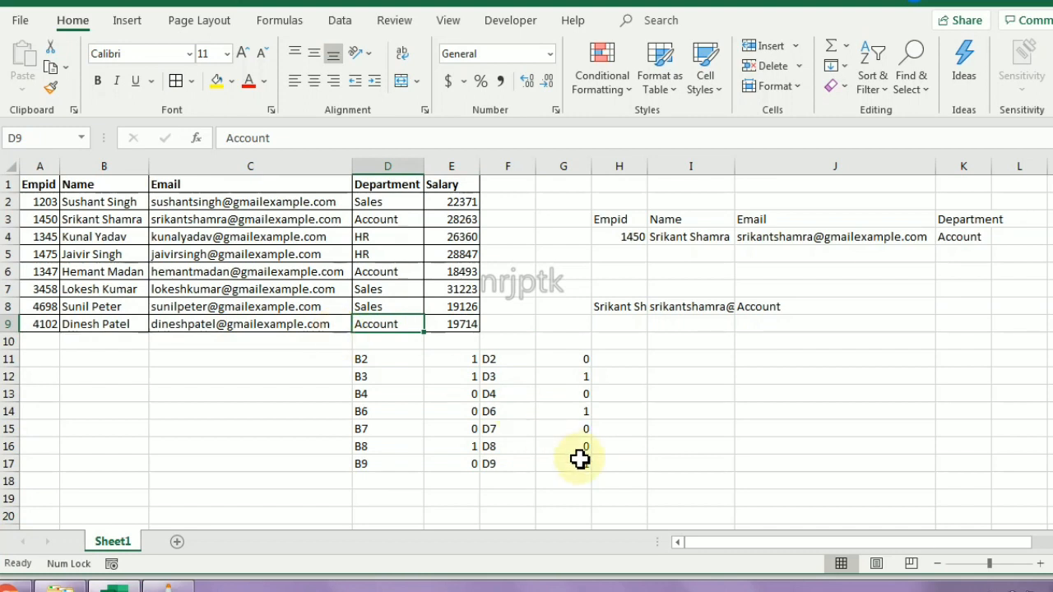
Step: In H11, multiply the two test results with the formula =E11*G11, mirroring the criteria product in H8
left_click(629, 311)
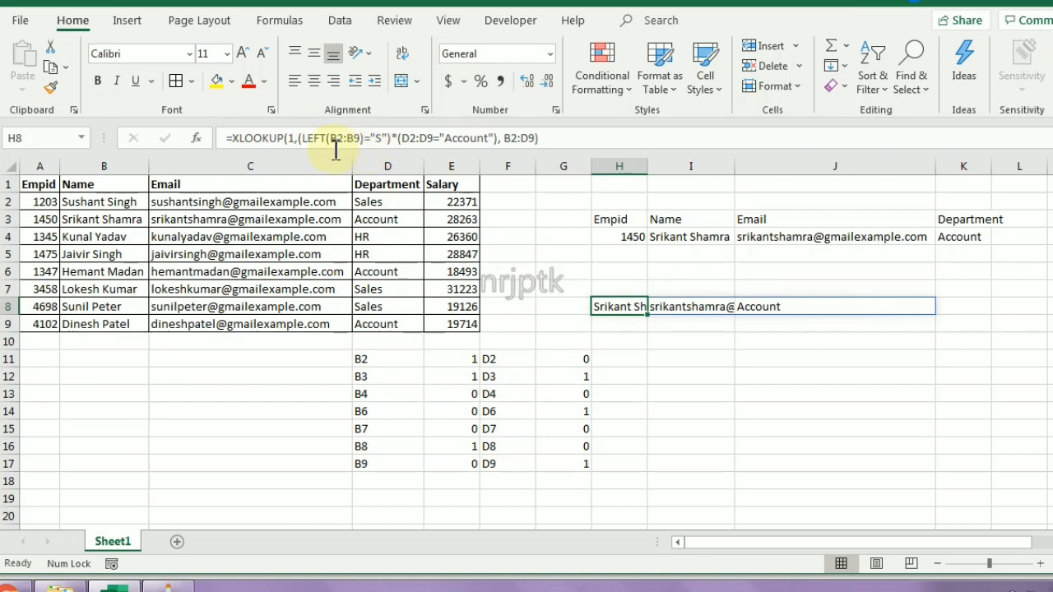
left_click(628, 357)
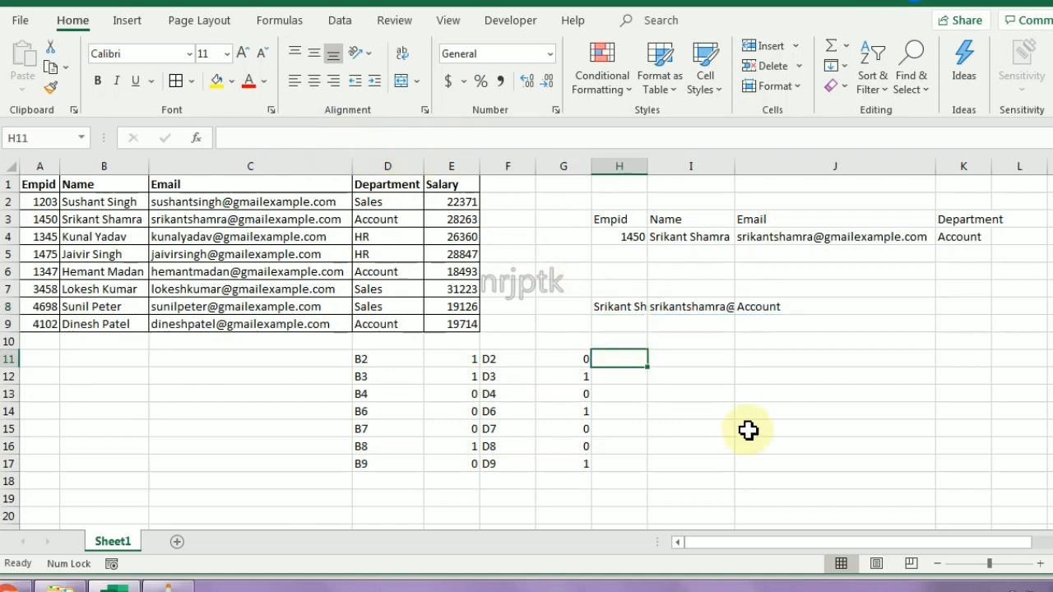
type("=")
key("Left")
key("Left")
key("Left")
type("*")
key("Left")
key("Return")
Step: Copy the product formula from H11 down to H17 and inspect the result in H12
key("Up")
key("ctrl+c")
key("Left")
key("ctrl+Down")
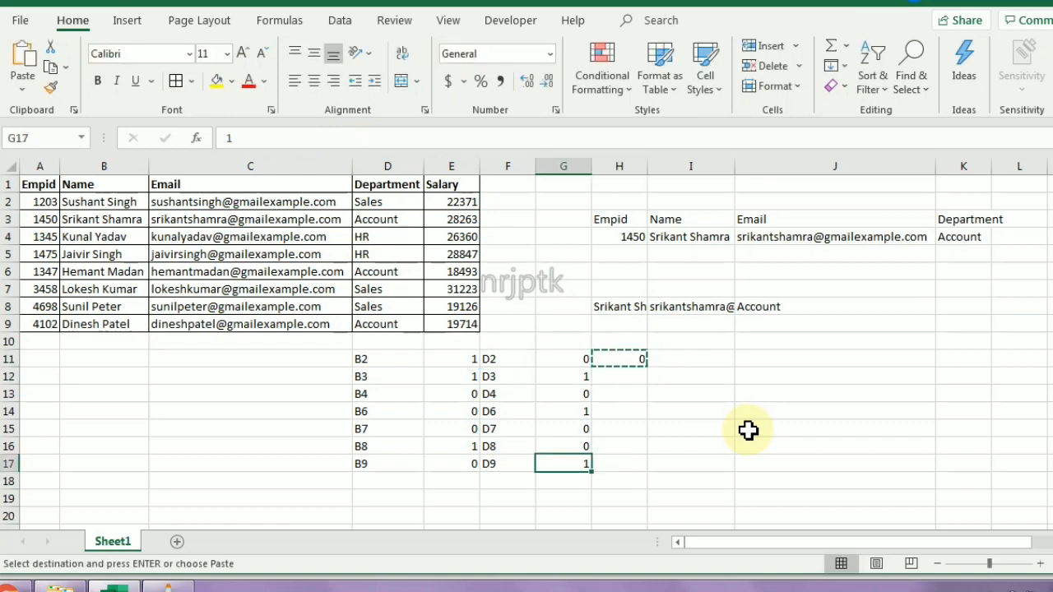
key("Right")
key("ctrl+shift+Up")
key("Return")
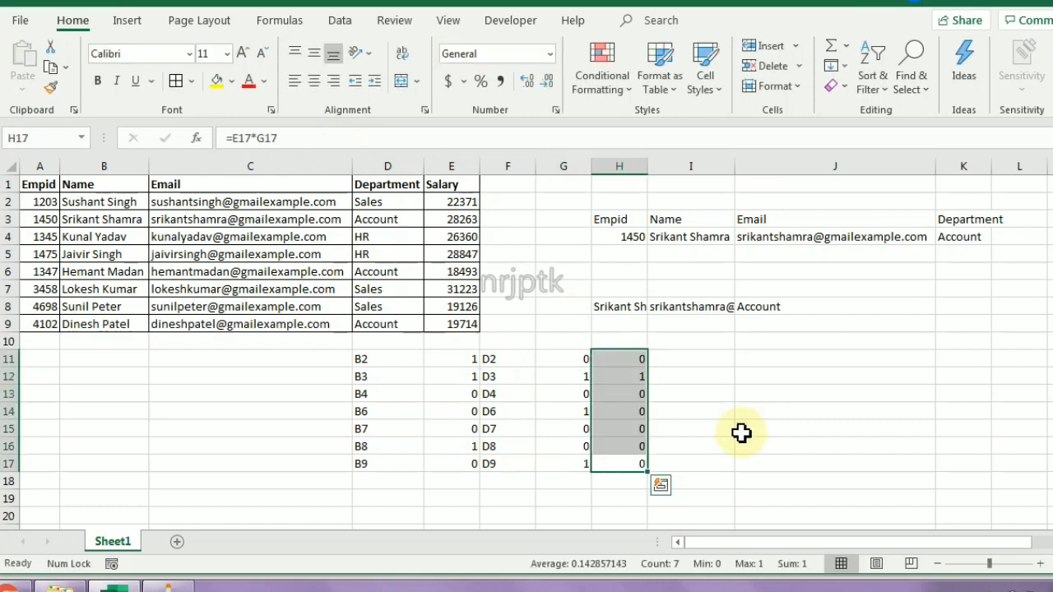
left_click(640, 376)
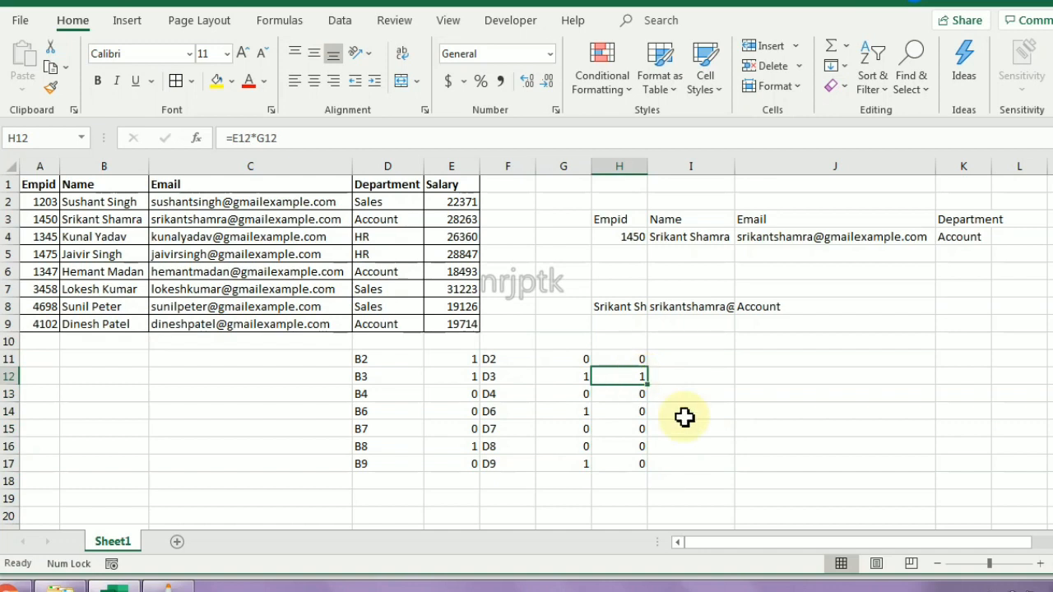